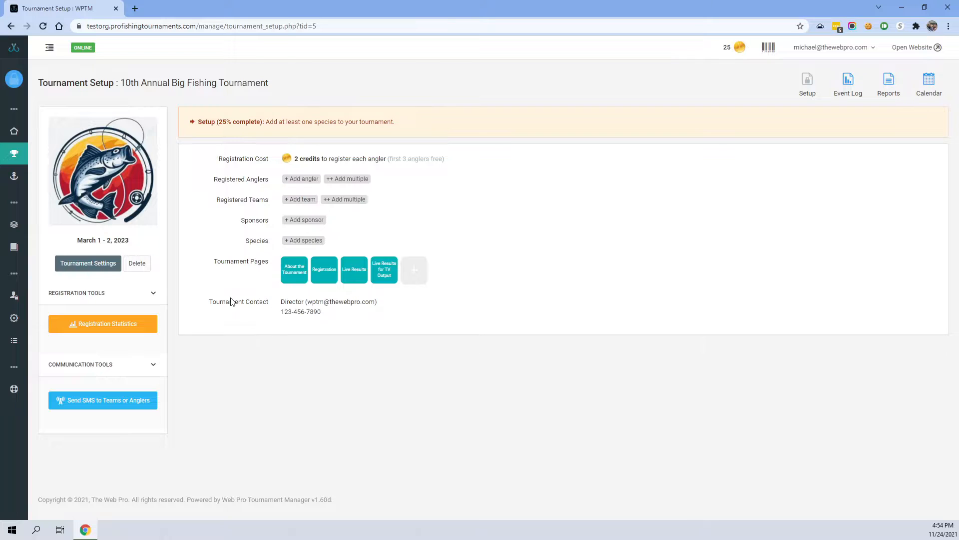
Open the tournament's division settings and review the available options for tournament groups
{"action": "left_click", "coordinate": [84, 266]}
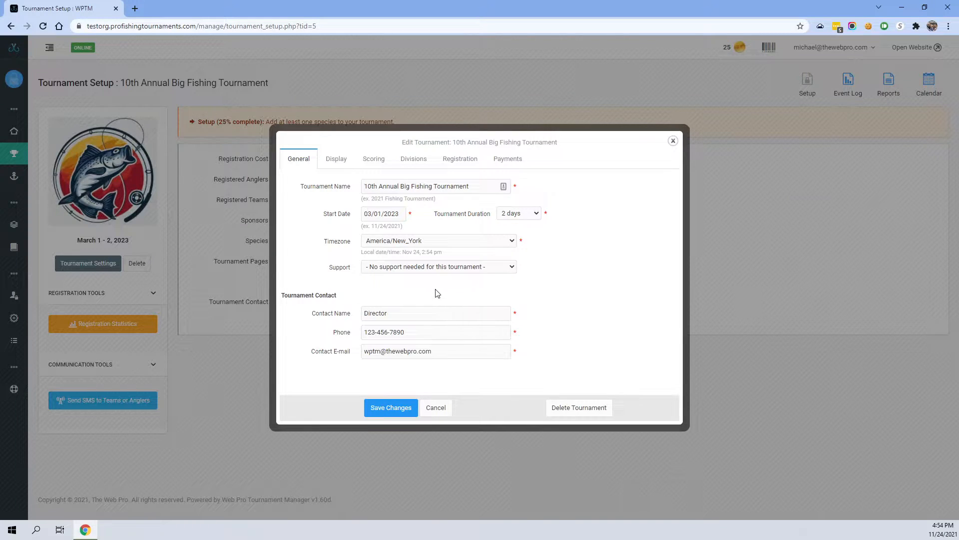
{"action": "left_click", "coordinate": [411, 161]}
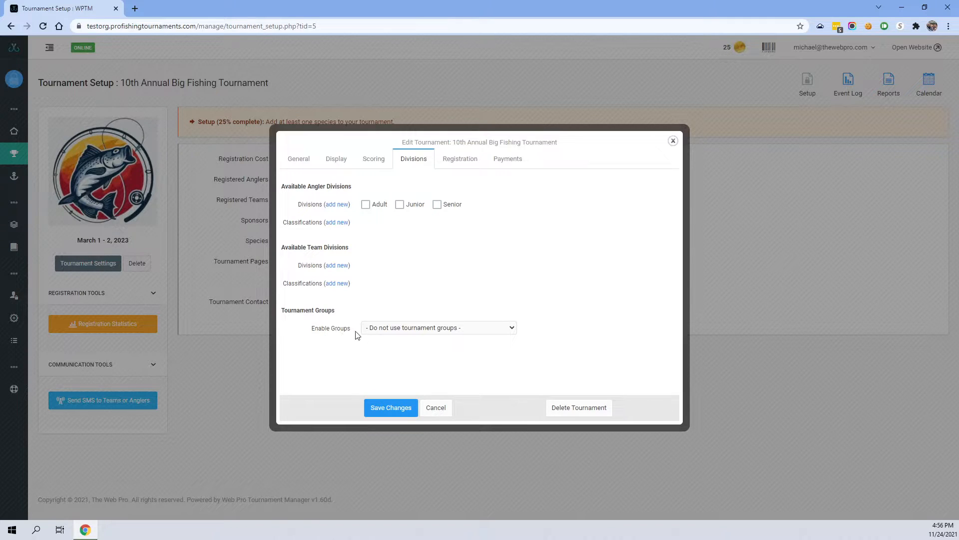
{"action": "left_click", "coordinate": [388, 328]}
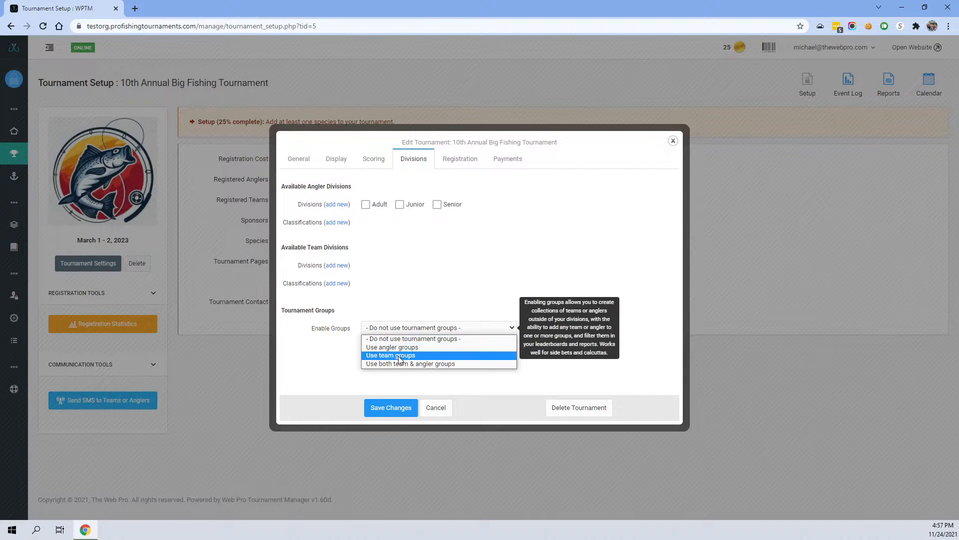
{"action": "left_click", "coordinate": [405, 299]}
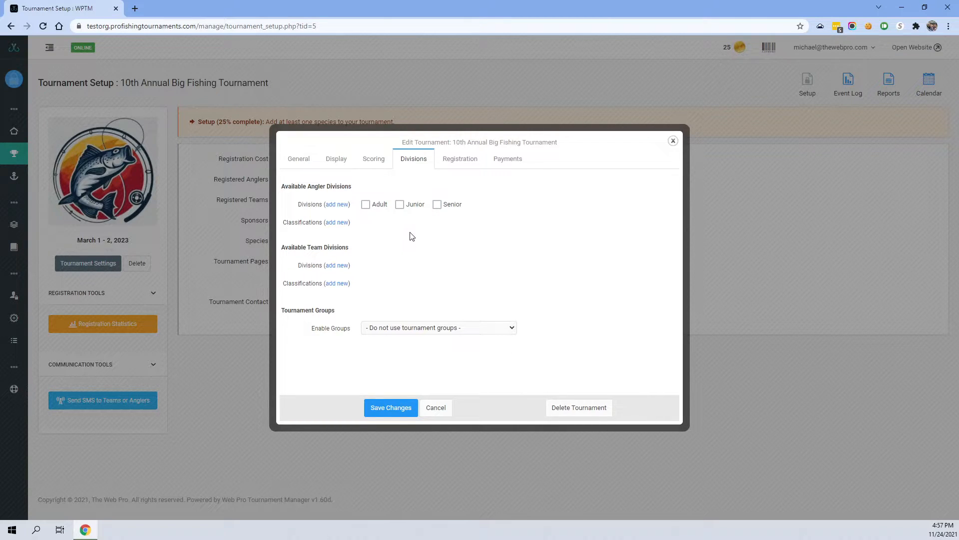
Enable the Adult and Junior angler divisions and add an active angler classification named Pro
{"action": "left_click", "coordinate": [366, 206]}
{"action": "left_click", "coordinate": [400, 206]}
{"action": "left_click", "coordinate": [336, 223]}
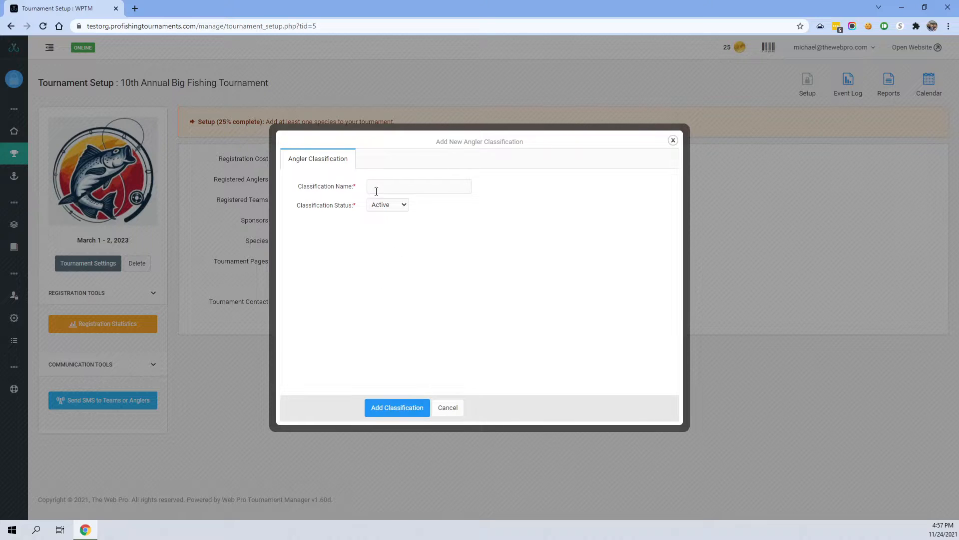
{"action": "left_click", "coordinate": [374, 186]}
{"action": "type", "text": "Pro"}
{"action": "left_click", "coordinate": [380, 209]}
{"action": "left_click", "coordinate": [406, 405]}
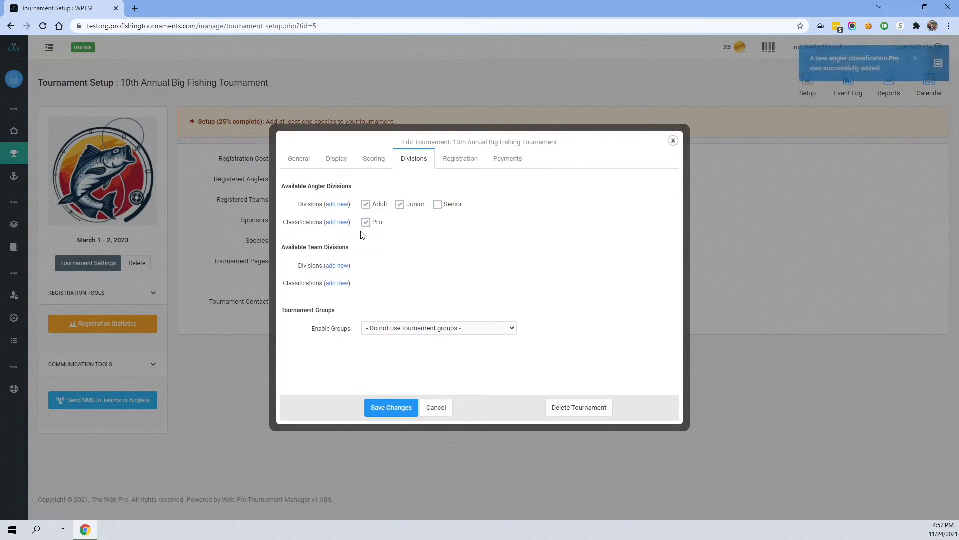
Add a second active angler classification named Am
{"action": "left_click", "coordinate": [339, 223]}
{"action": "left_click", "coordinate": [384, 187]}
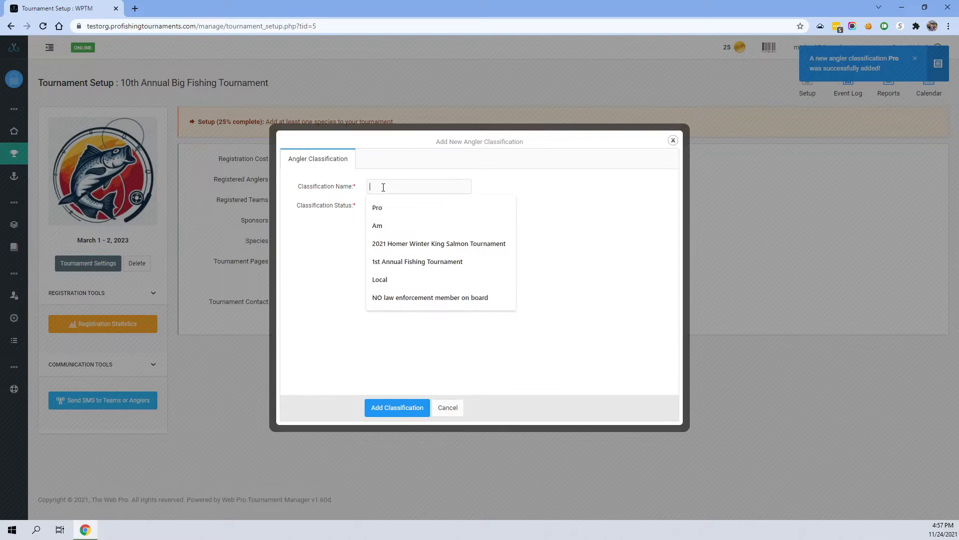
{"action": "type", "text": "Am"}
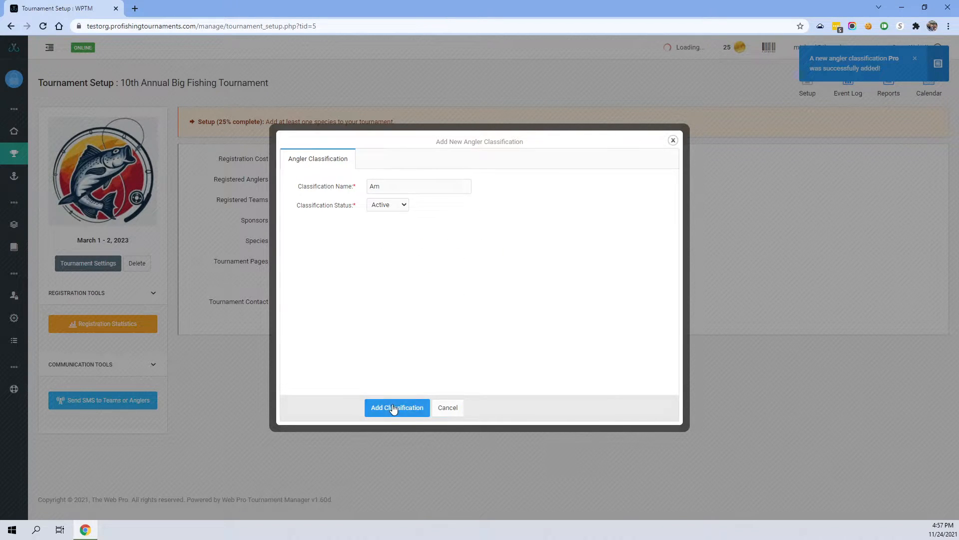
{"action": "left_click", "coordinate": [393, 406]}
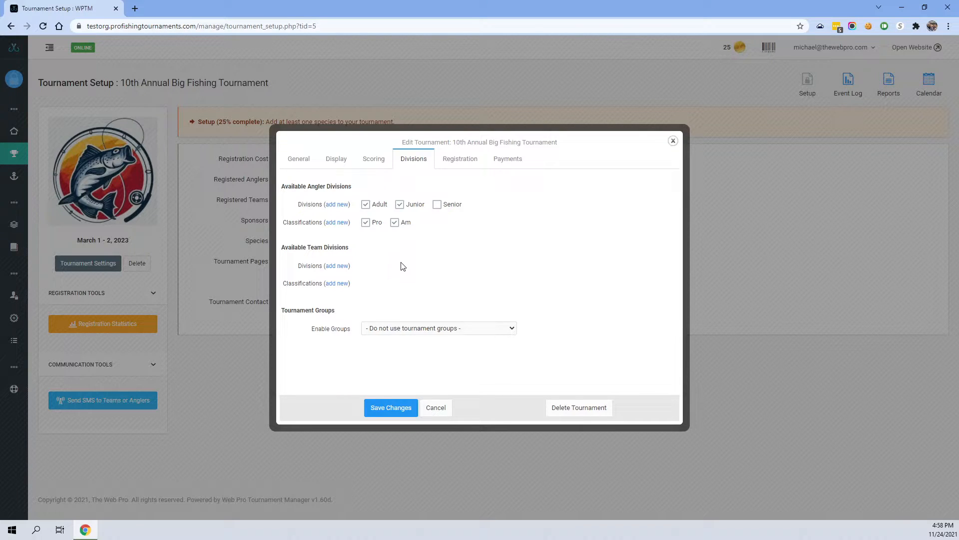
Add an active team division named Local to the tournament
{"action": "left_click", "coordinate": [338, 265]}
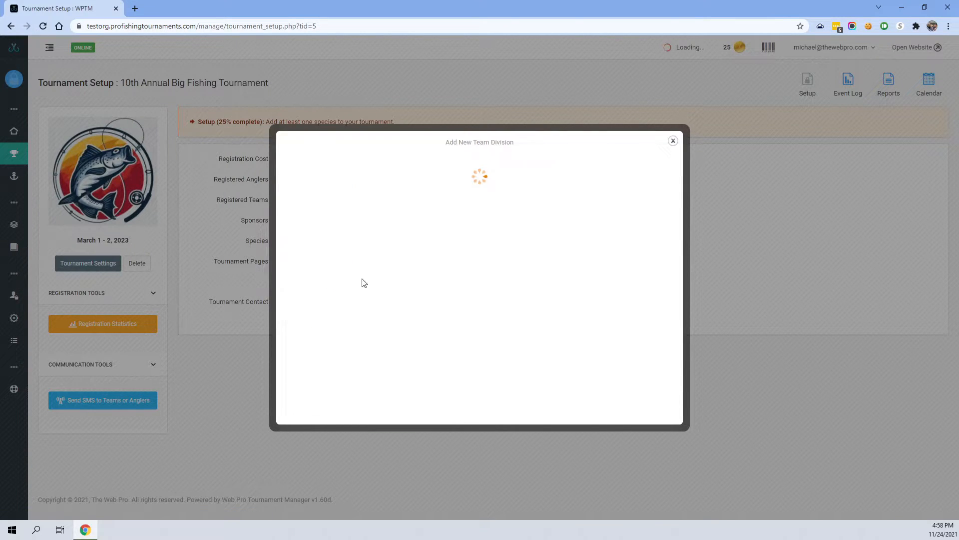
{"action": "left_click", "coordinate": [386, 187]}
{"action": "type", "text": "Local"}
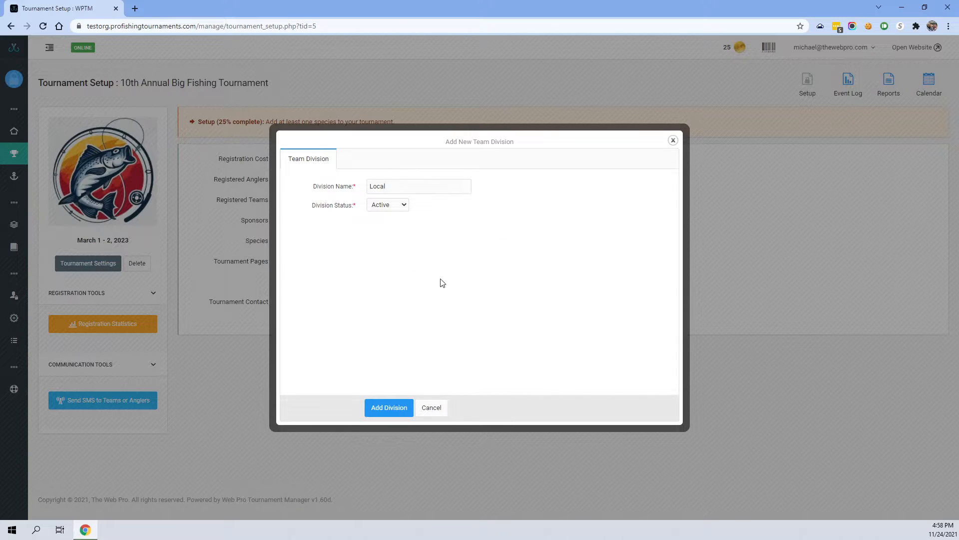
{"action": "left_click", "coordinate": [385, 406]}
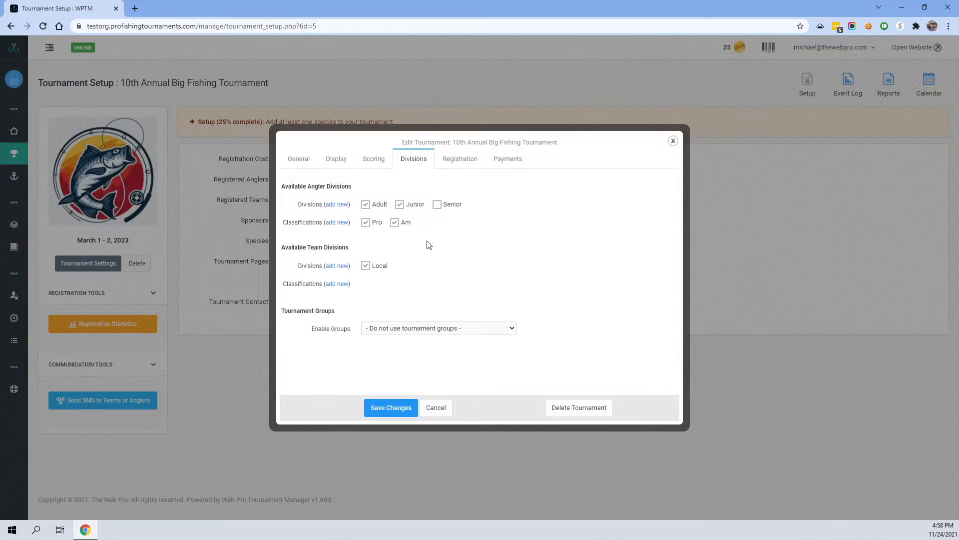
Make Division and Classification required angler fields in the registration settings, checking them against the enabled angler divisions and classifications
{"action": "left_click", "coordinate": [451, 162]}
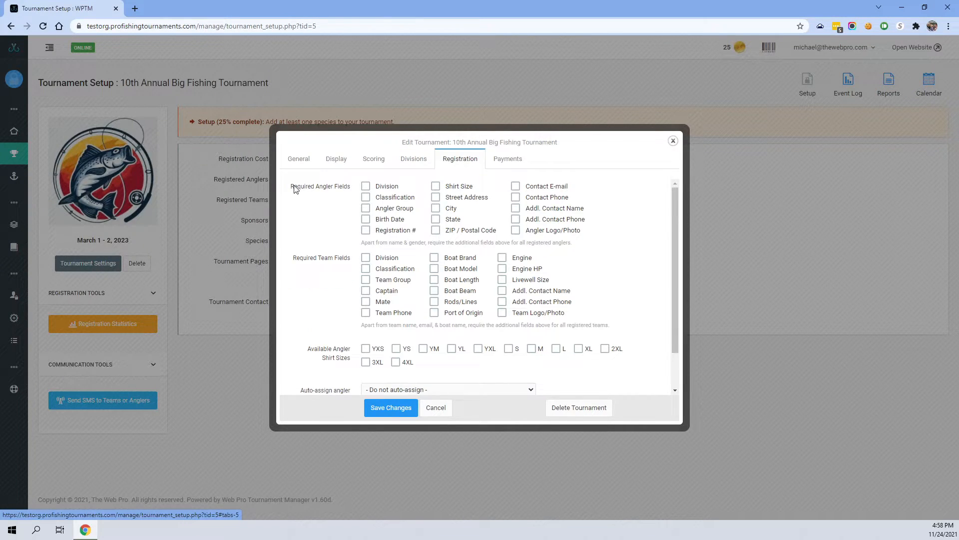
{"action": "left_click", "coordinate": [365, 186]}
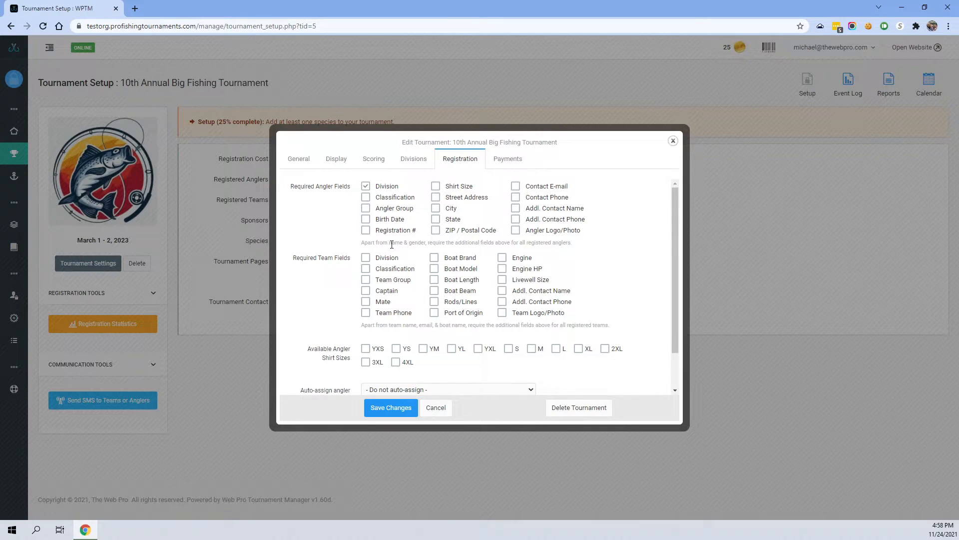
{"action": "left_click", "coordinate": [366, 197]}
{"action": "left_click", "coordinate": [415, 160]}
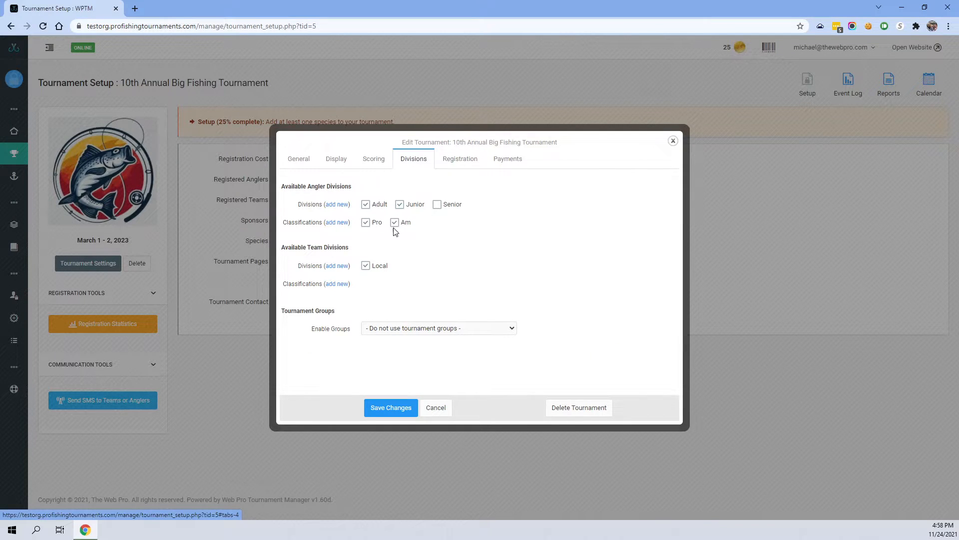
{"action": "left_click", "coordinate": [448, 165]}
{"action": "left_click", "coordinate": [365, 197]}
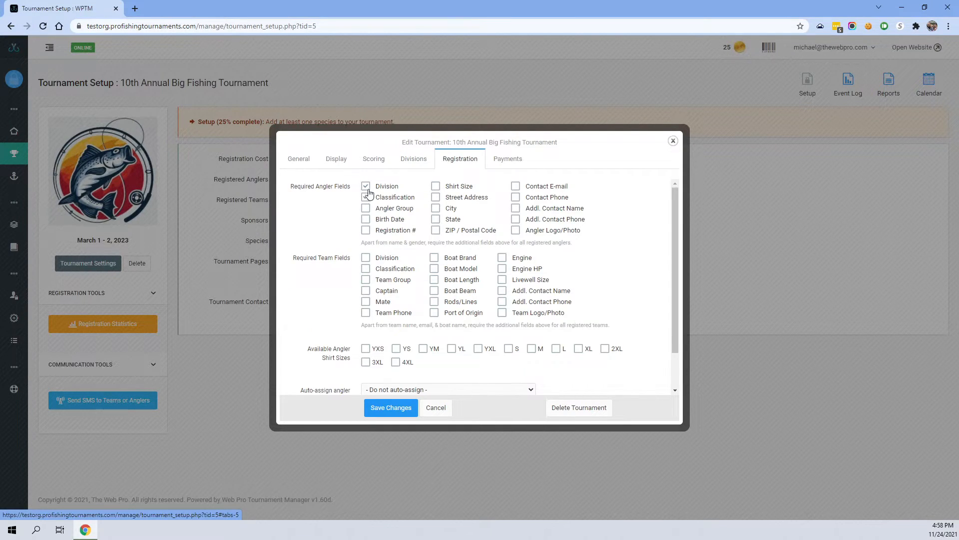
Try making Division a required team field and check it against the available team divisions
{"action": "left_click", "coordinate": [367, 261]}
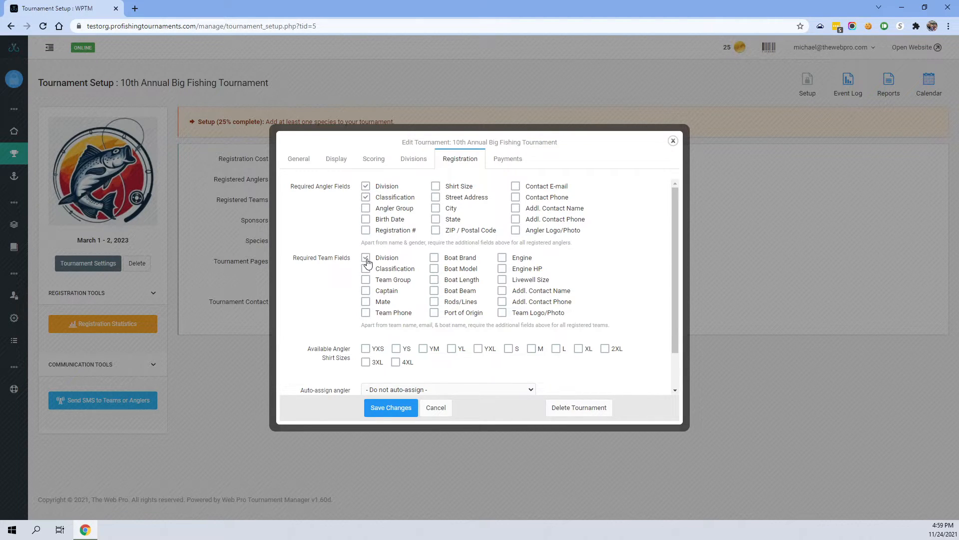
{"action": "left_click", "coordinate": [413, 165]}
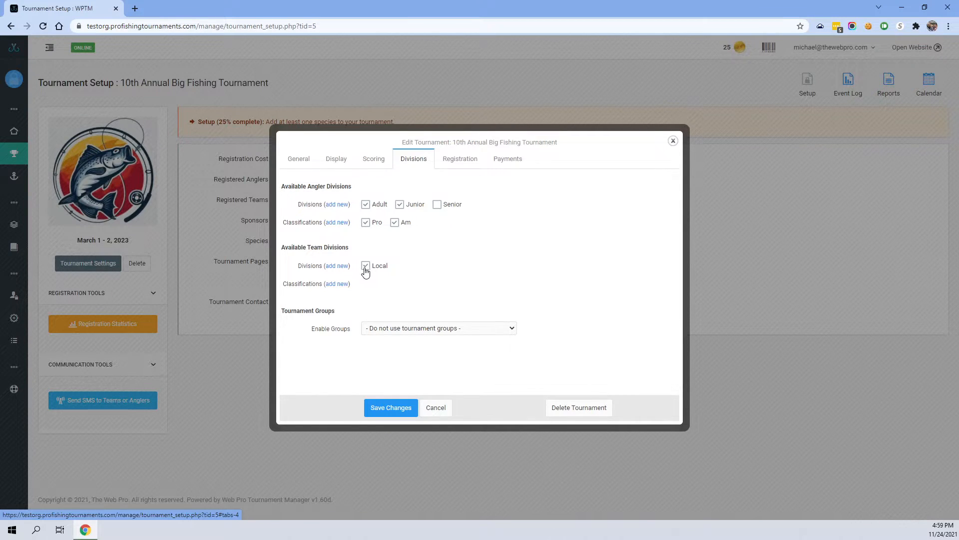
{"action": "left_click", "coordinate": [459, 161]}
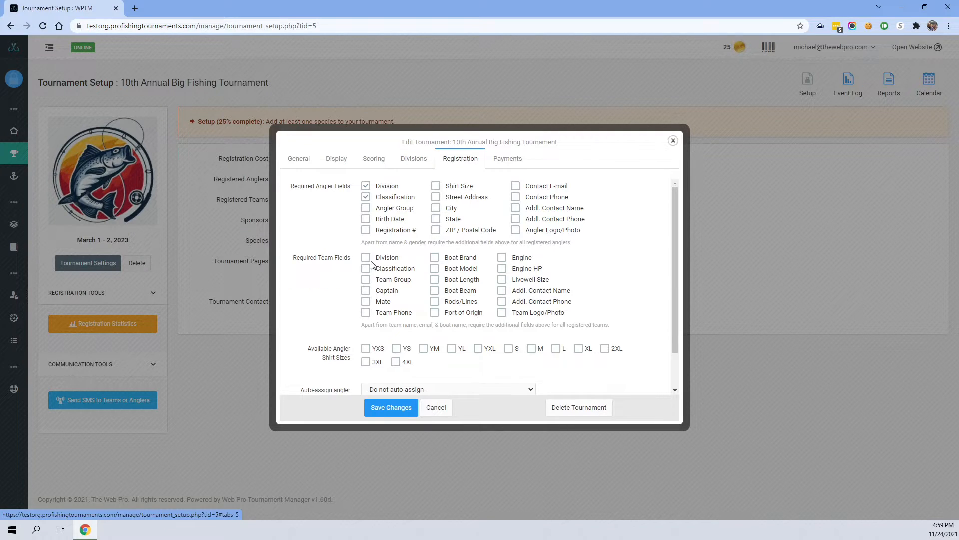
Return to the division settings and save the tournament changes
{"action": "left_click", "coordinate": [416, 160]}
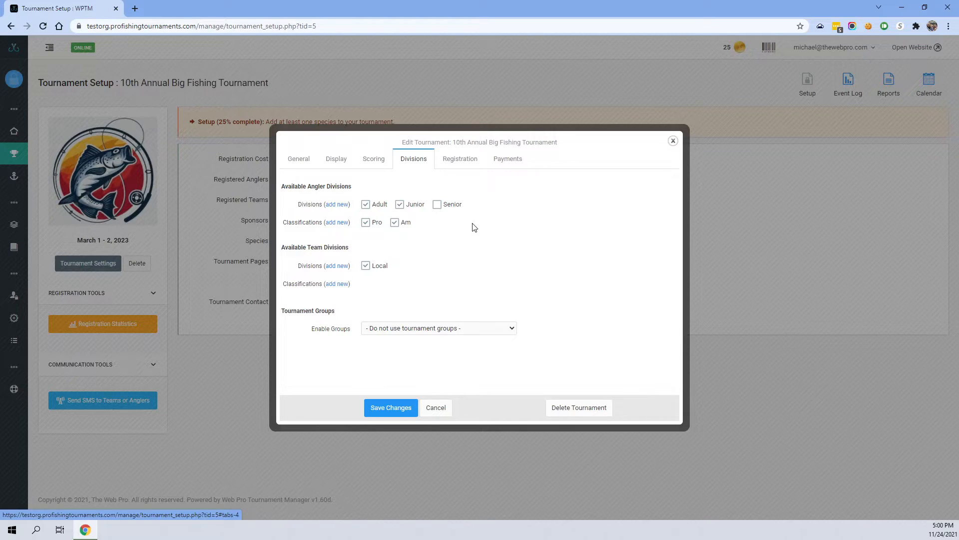
{"action": "left_click", "coordinate": [387, 415]}
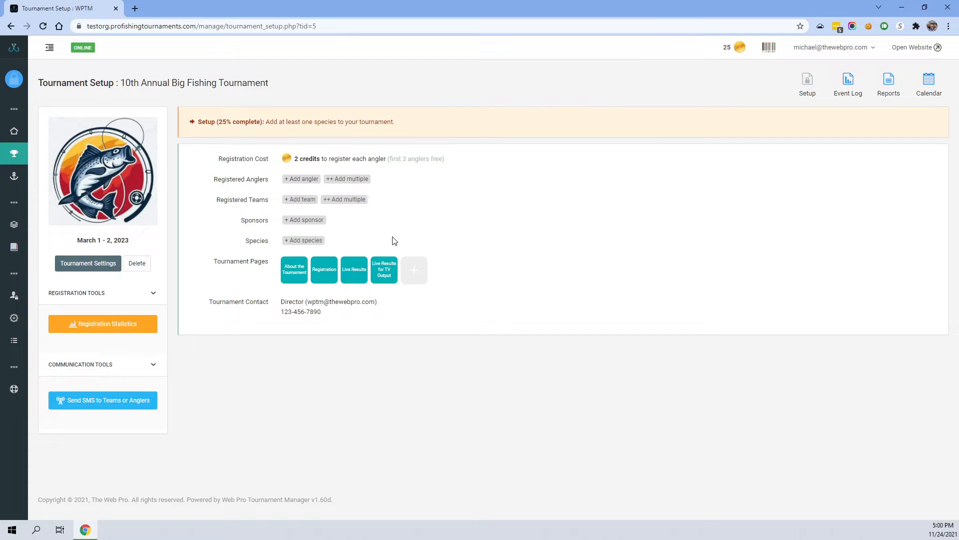
Register the existing team Test Boat 1 for the tournament together with its previous angler
{"action": "left_click", "coordinate": [309, 204]}
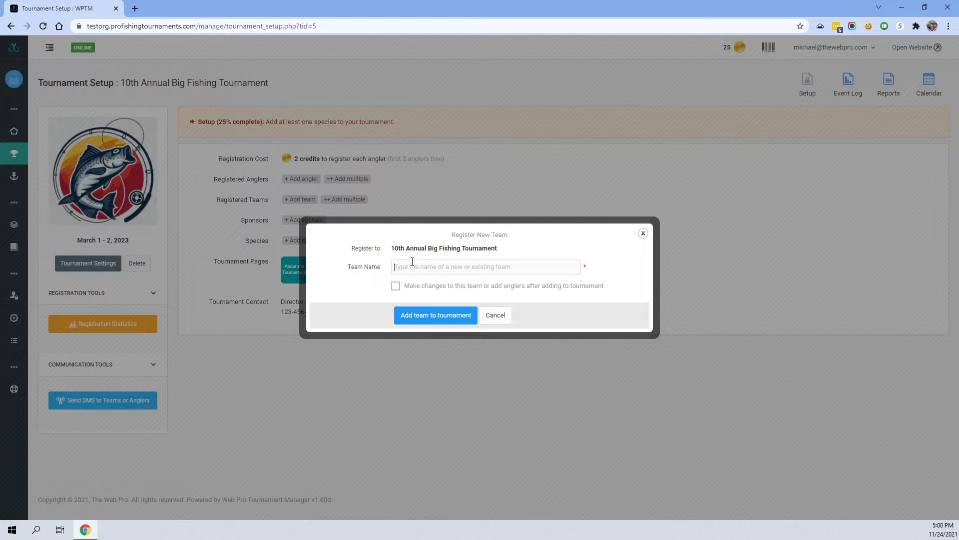
{"action": "left_click", "coordinate": [412, 261]}
{"action": "type", "text": "Test"}
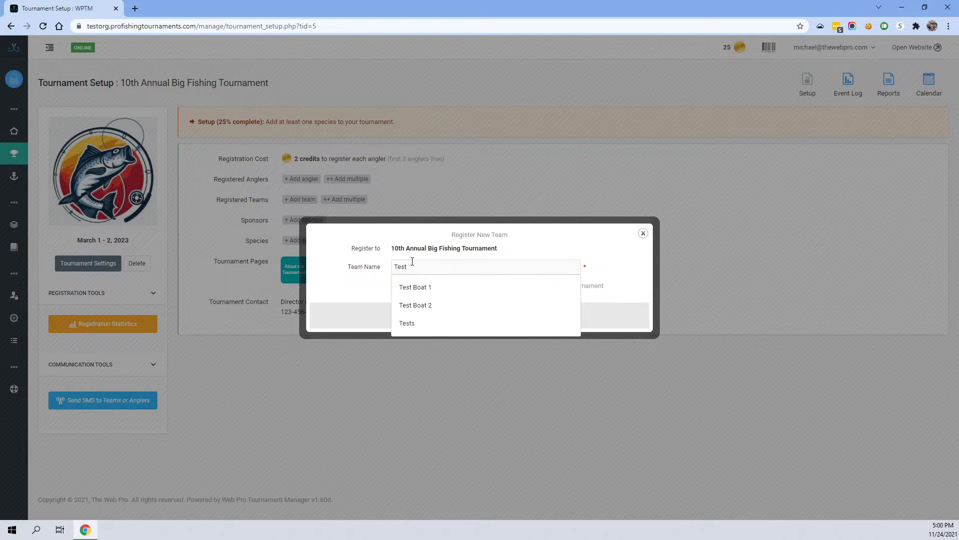
{"action": "left_click", "coordinate": [414, 288]}
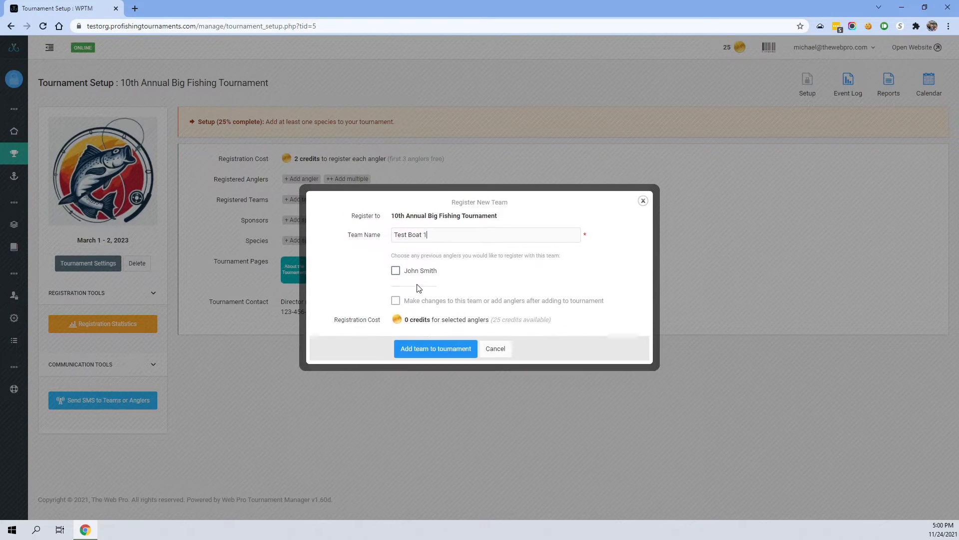
{"action": "left_click", "coordinate": [396, 269]}
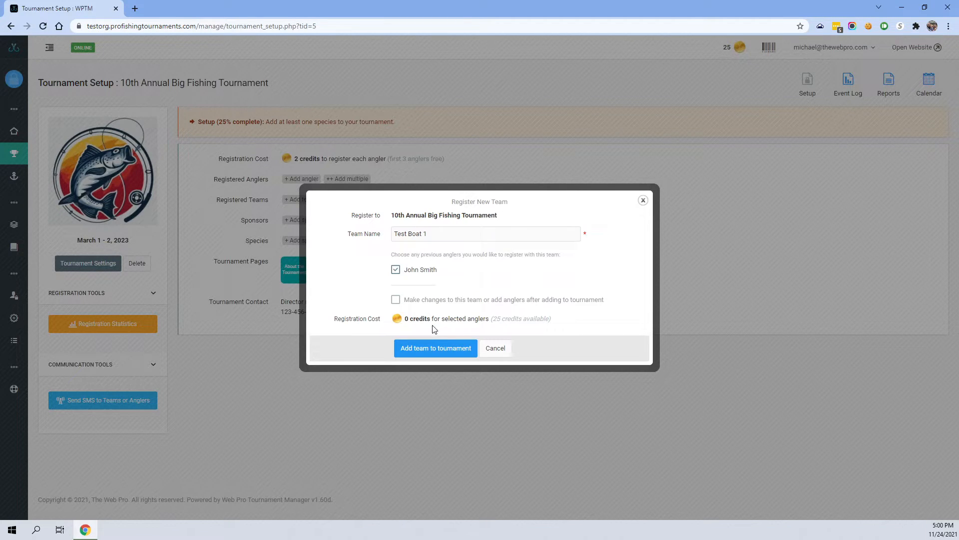
{"action": "left_click", "coordinate": [430, 352]}
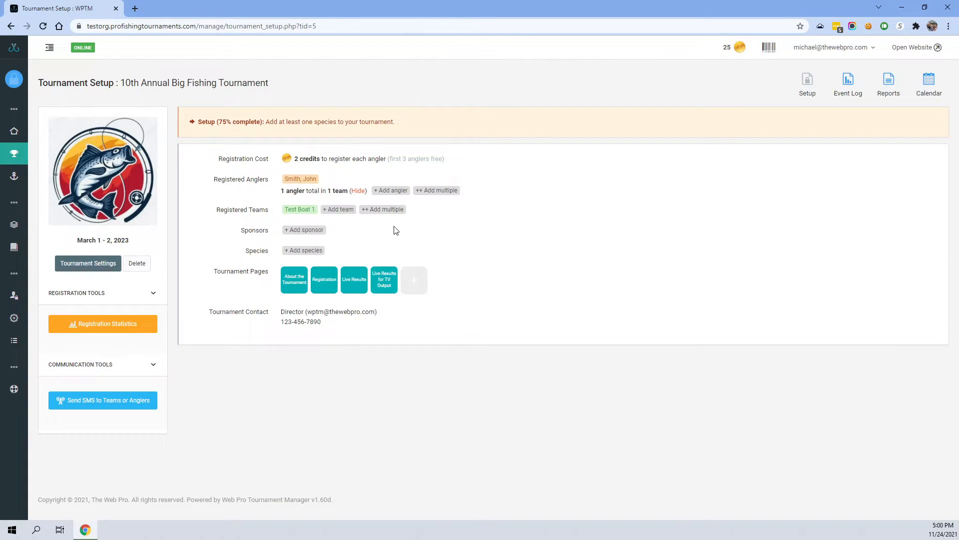
Register another angler with an existing profile to team Test Boat 1 and continue to that angler's details
{"action": "left_click", "coordinate": [395, 195]}
{"action": "left_click", "coordinate": [421, 254]}
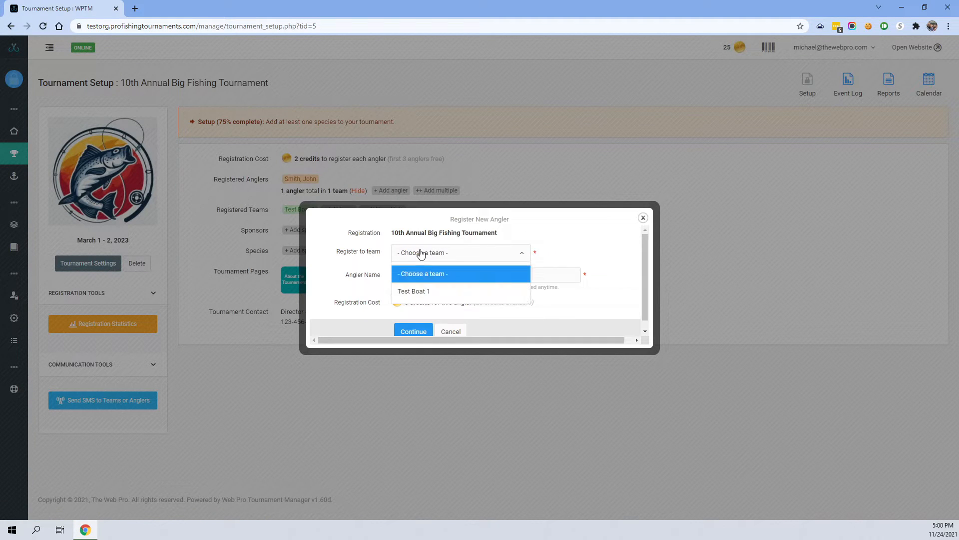
{"action": "left_click", "coordinate": [414, 291]}
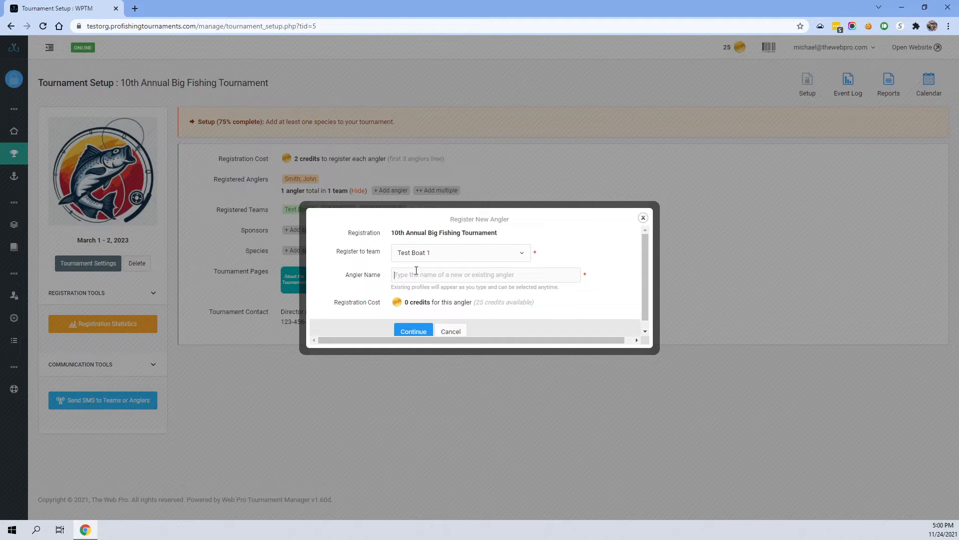
{"action": "left_click", "coordinate": [392, 274]}
{"action": "type", "text": "Mich"}
{"action": "left_click", "coordinate": [407, 295]}
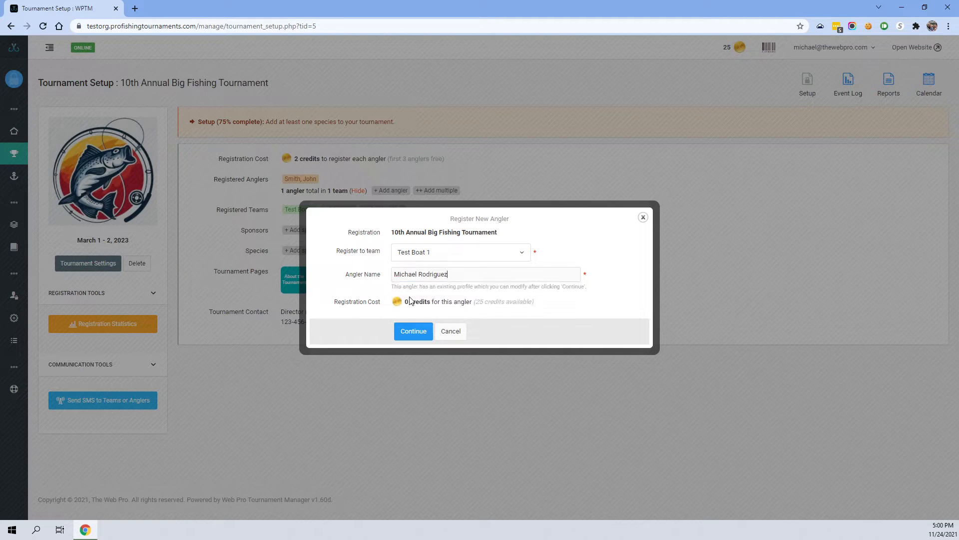
{"action": "left_click", "coordinate": [416, 332]}
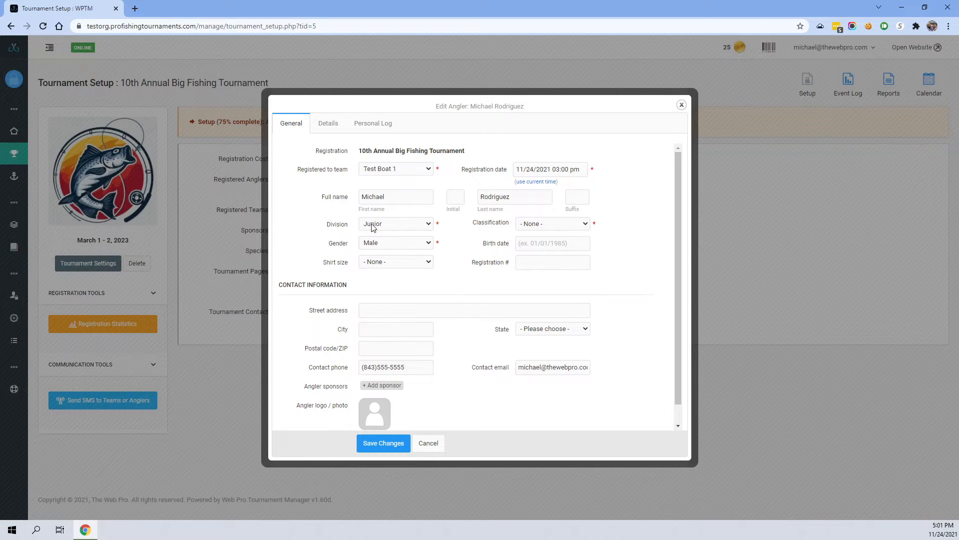
Set the newly added angler's classification to Am and save the angler's details
{"action": "left_click", "coordinate": [375, 444]}
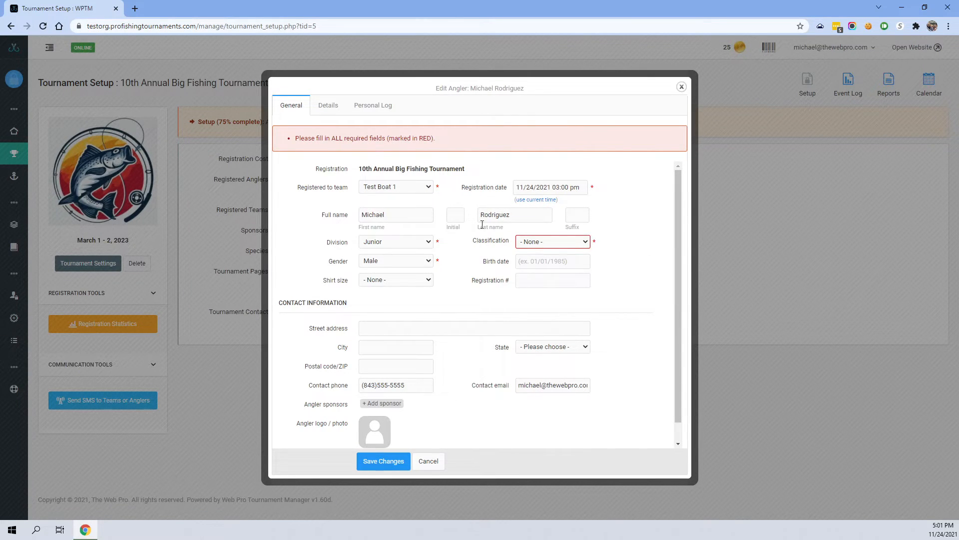
{"action": "left_click", "coordinate": [530, 243]}
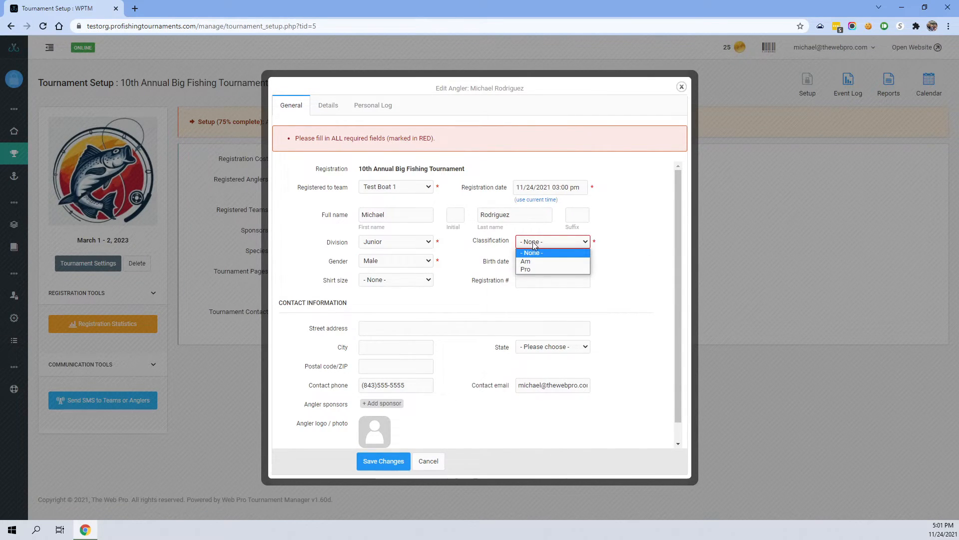
{"action": "left_click", "coordinate": [526, 261]}
{"action": "left_click", "coordinate": [381, 460]}
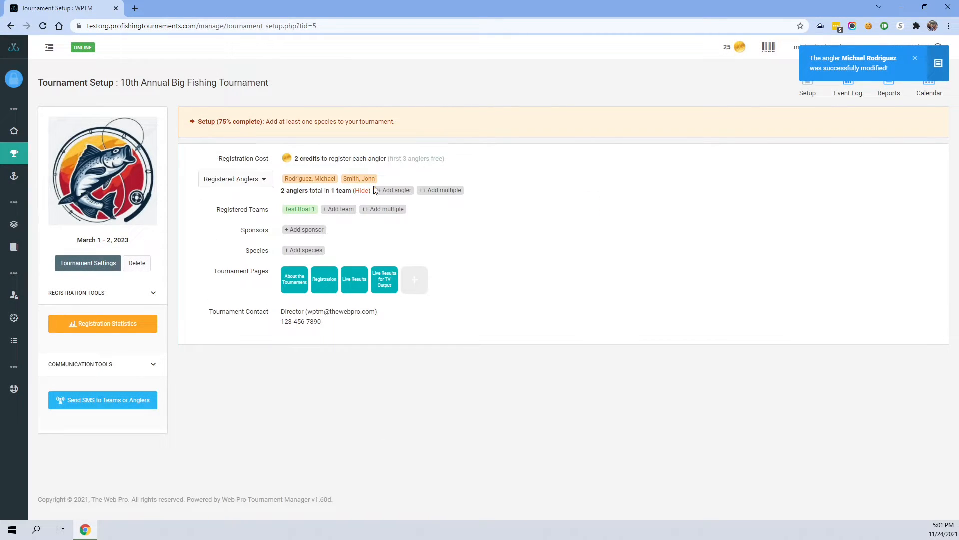
Set the other registered angler's classification to Pro, keeping the Adult division, and save the angler's details
{"action": "left_click", "coordinate": [358, 178]}
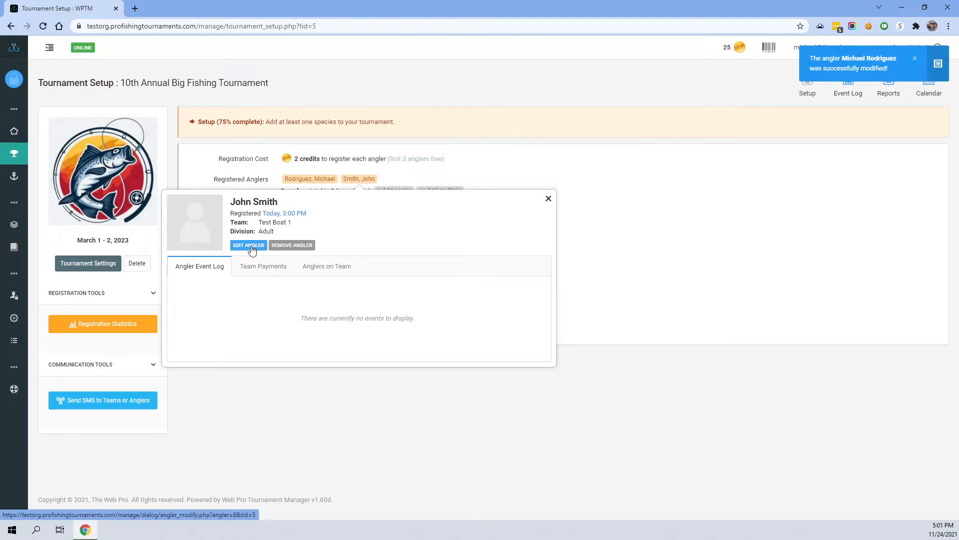
{"action": "left_click", "coordinate": [262, 245]}
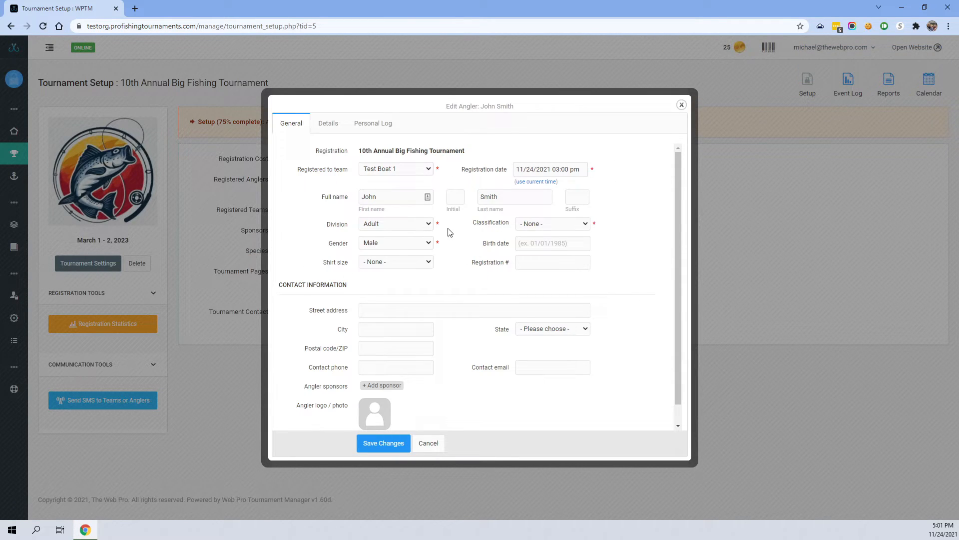
{"action": "left_click", "coordinate": [535, 225]}
{"action": "left_click", "coordinate": [536, 253]}
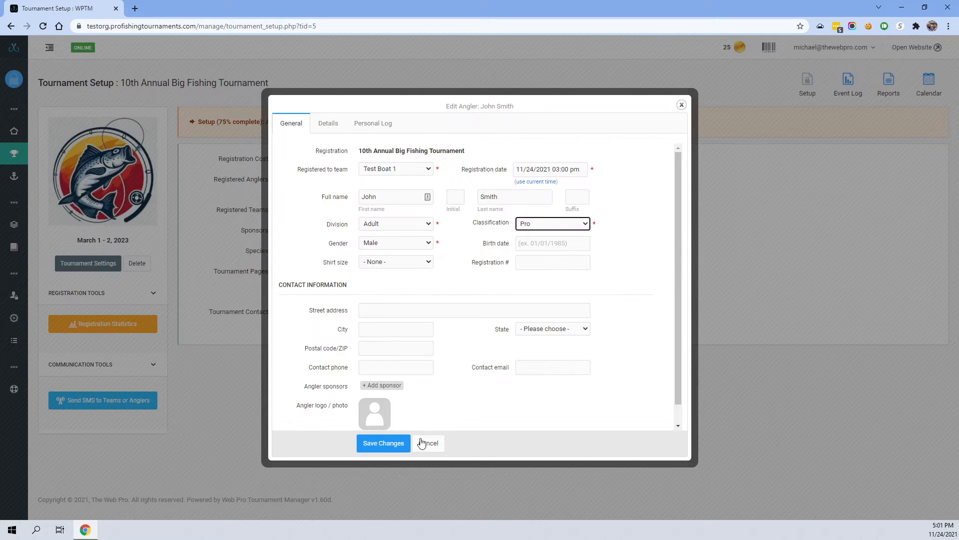
{"action": "left_click", "coordinate": [383, 443]}
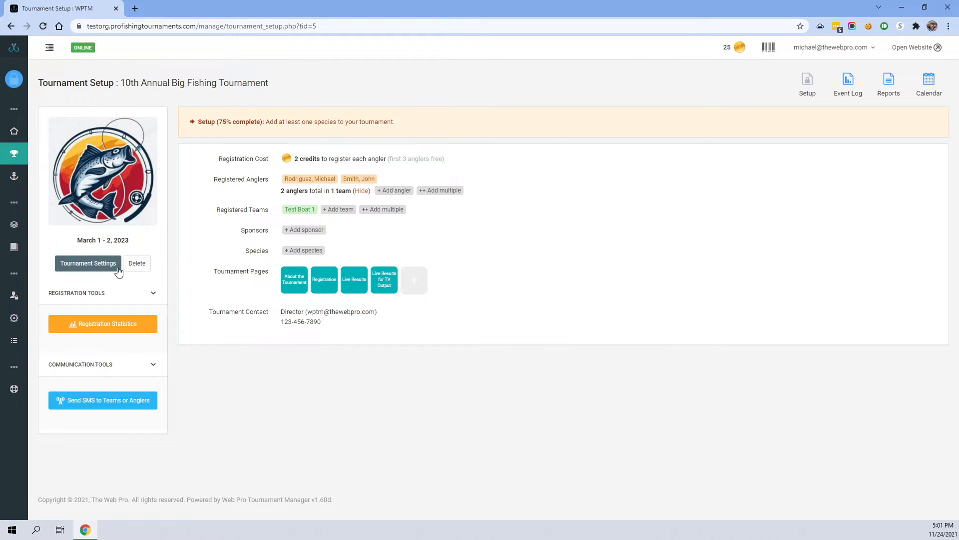
Enable receiving payments in the tournament settings and save the tournament changes
{"action": "left_click", "coordinate": [90, 265]}
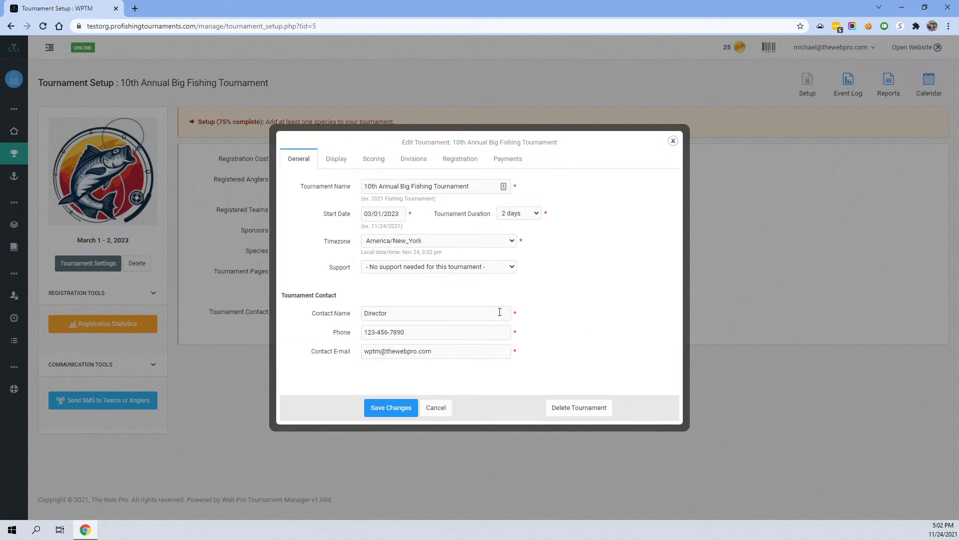
{"action": "left_click", "coordinate": [506, 164]}
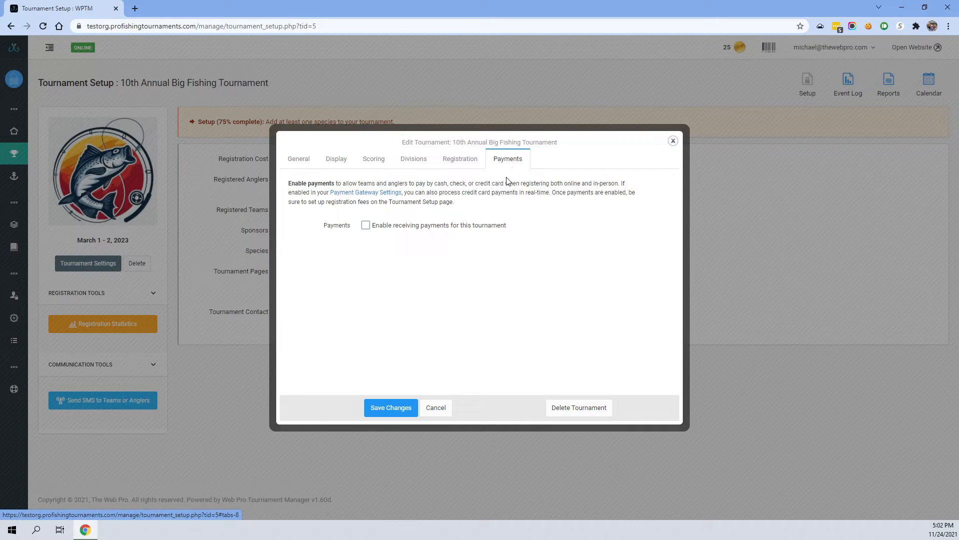
{"action": "left_click", "coordinate": [366, 226]}
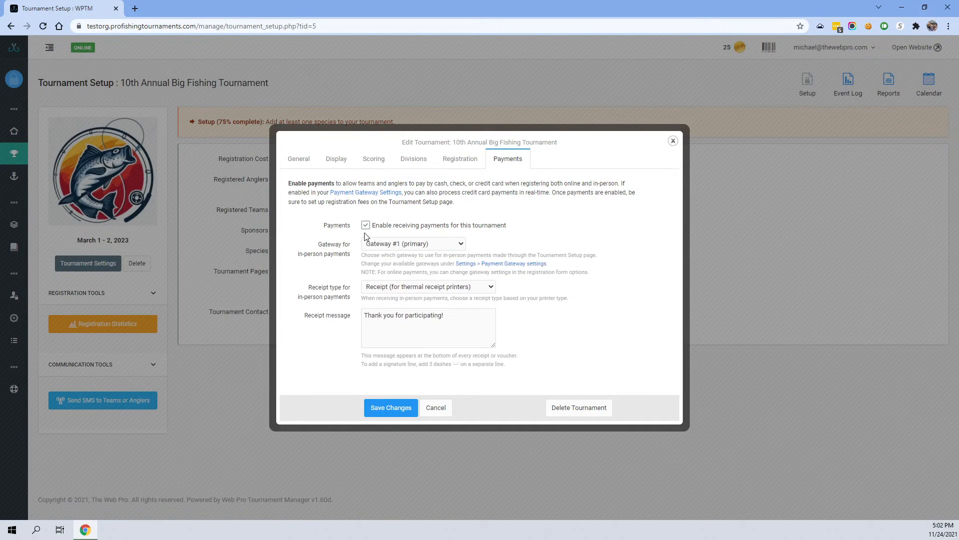
{"action": "left_click", "coordinate": [392, 410]}
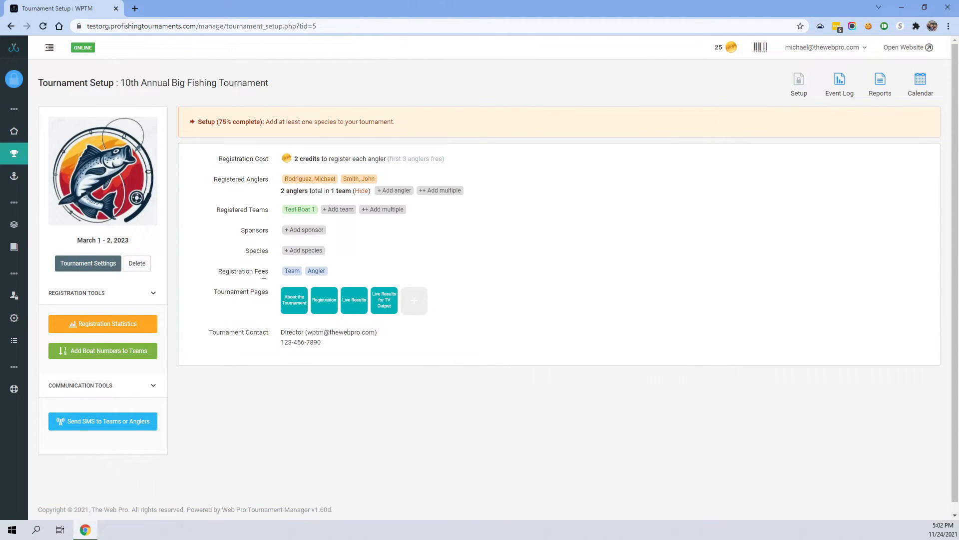
Enable the angler registration fee and delete the default 100.00 item from its formula
{"action": "left_click", "coordinate": [315, 271]}
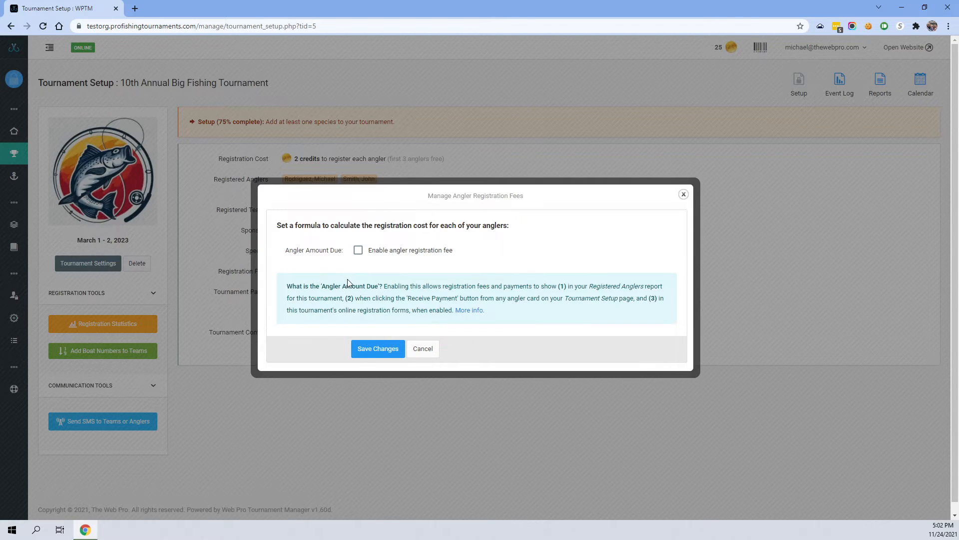
{"action": "left_click", "coordinate": [358, 250]}
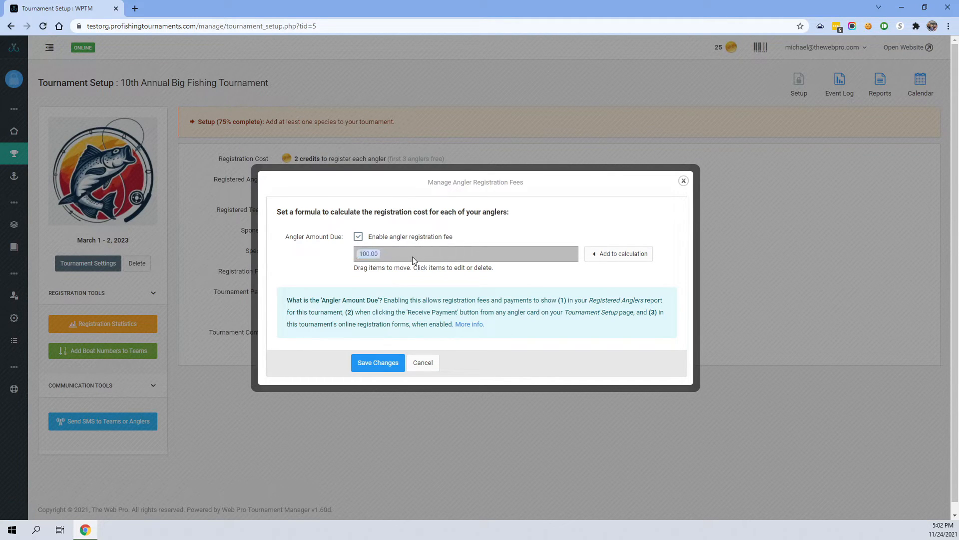
{"action": "left_click", "coordinate": [373, 254]}
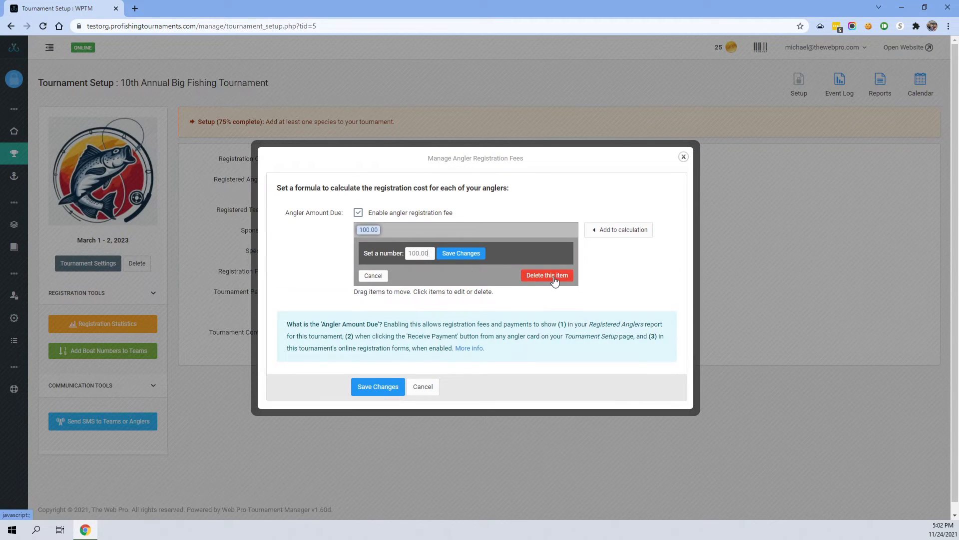
{"action": "left_click", "coordinate": [556, 275]}
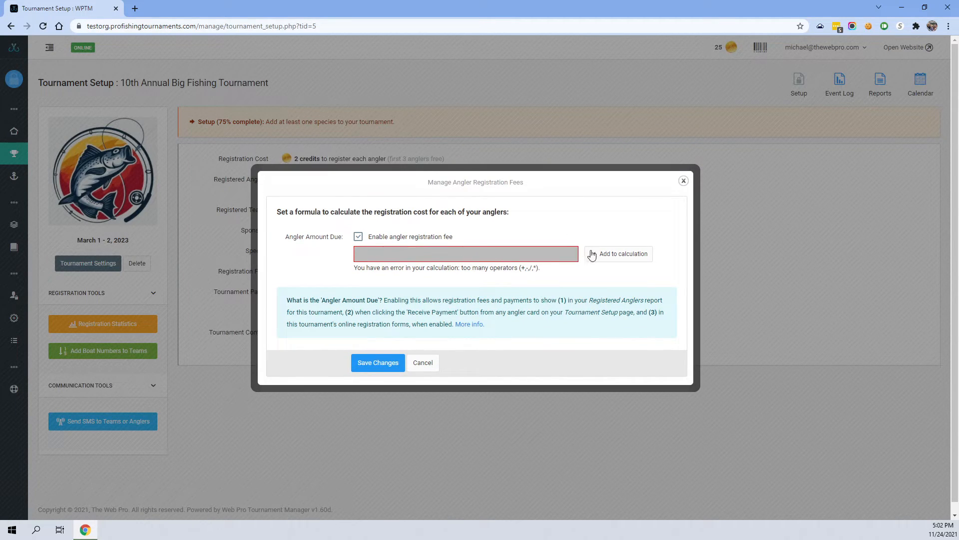
Add the angler Division item to the registration fee calculation
{"action": "left_click", "coordinate": [610, 256]}
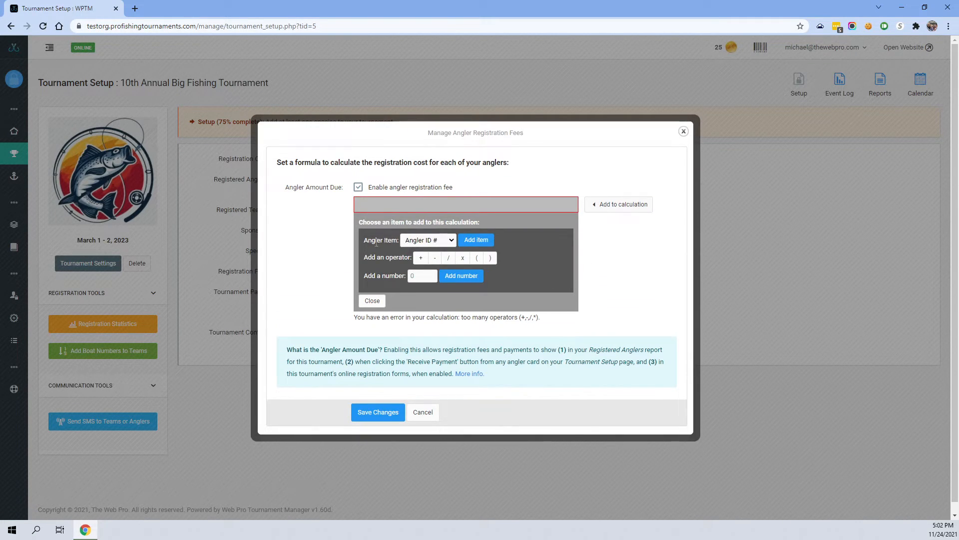
{"action": "left_click", "coordinate": [425, 243]}
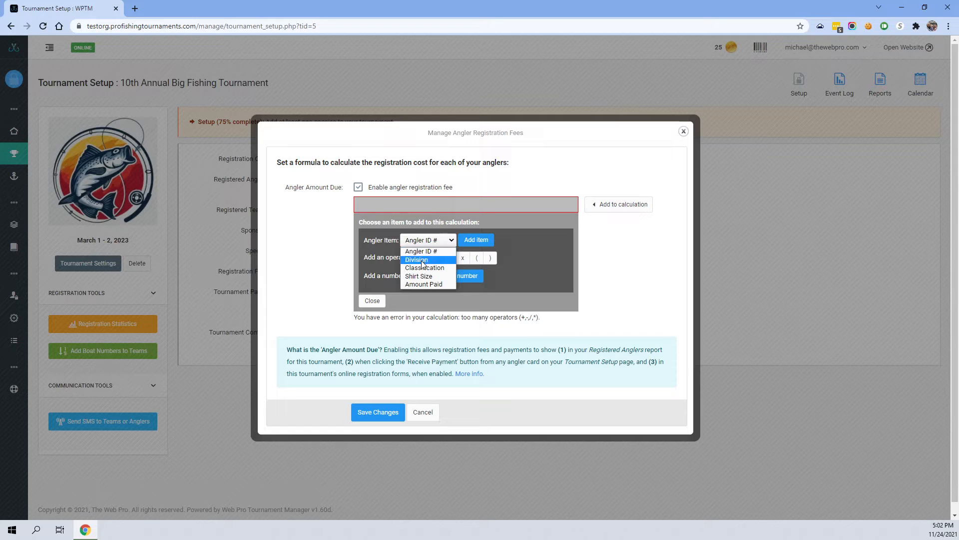
{"action": "left_click", "coordinate": [424, 260]}
{"action": "left_click", "coordinate": [476, 241]}
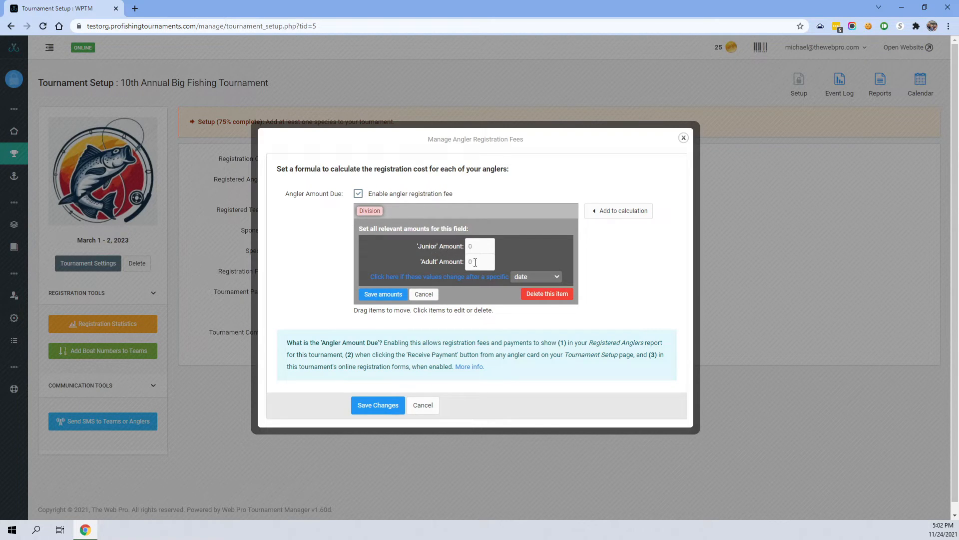
Set the division amounts to 75.00 for Junior and 100.00 for Adult, and save the angler registration fee
{"action": "left_click", "coordinate": [481, 245]}
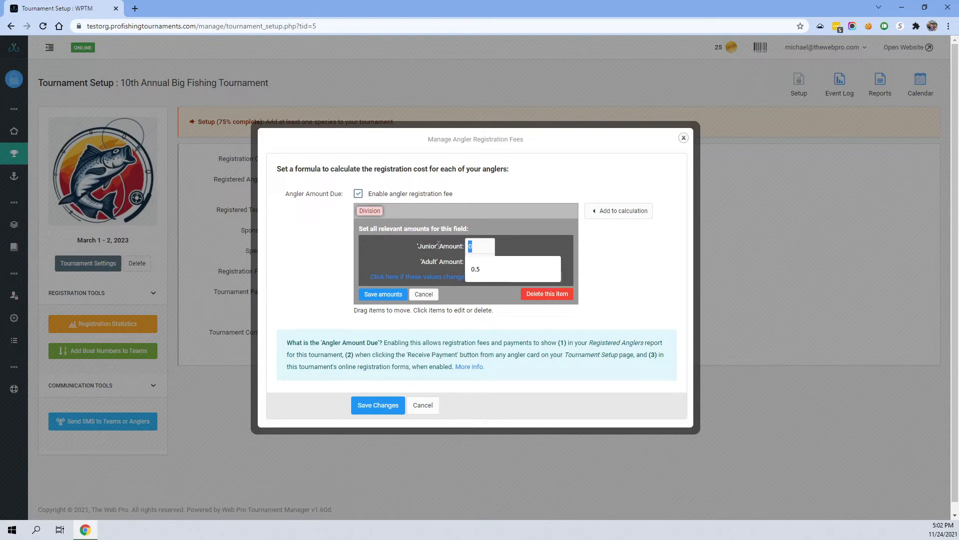
{"action": "type", "text": "75.00"}
{"action": "key", "text": "Tab"}
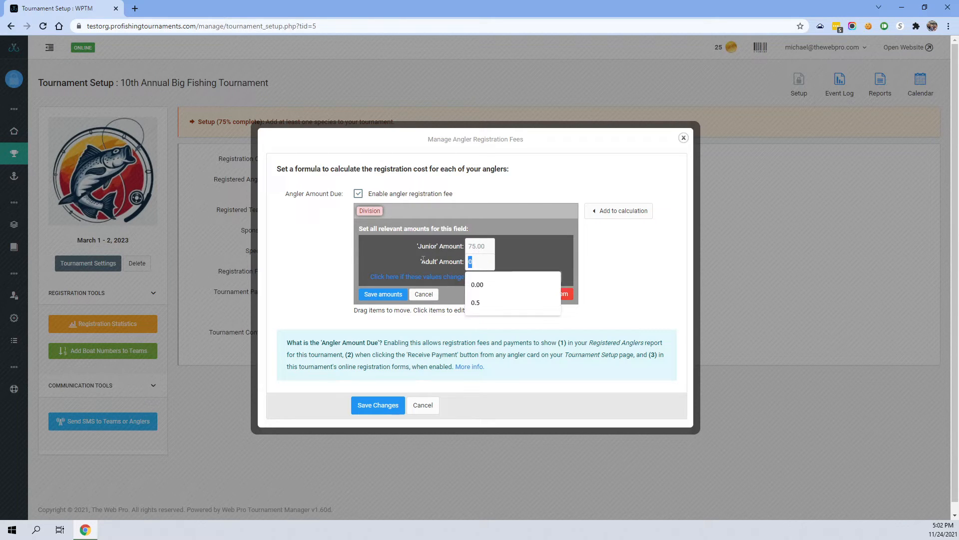
{"action": "type", "text": "100.00"}
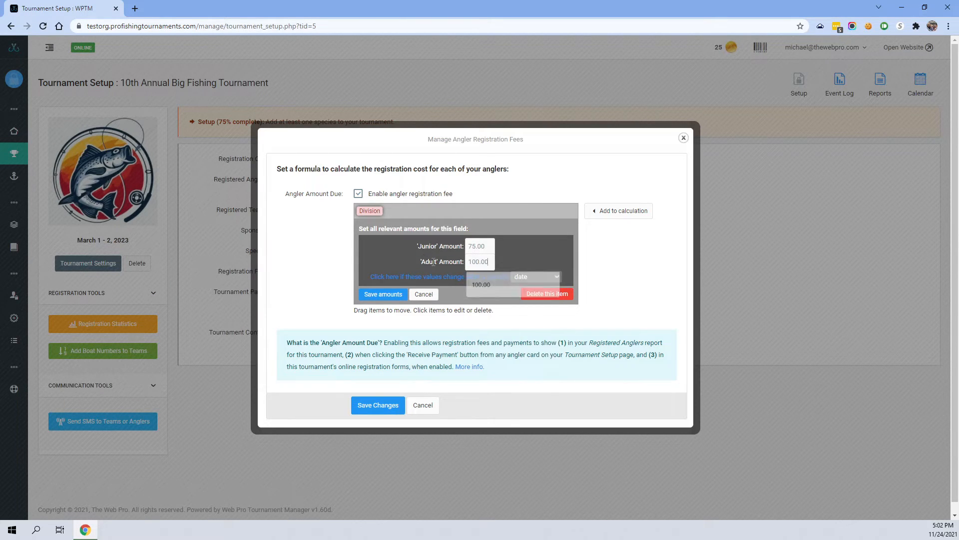
{"action": "left_click", "coordinate": [397, 294]}
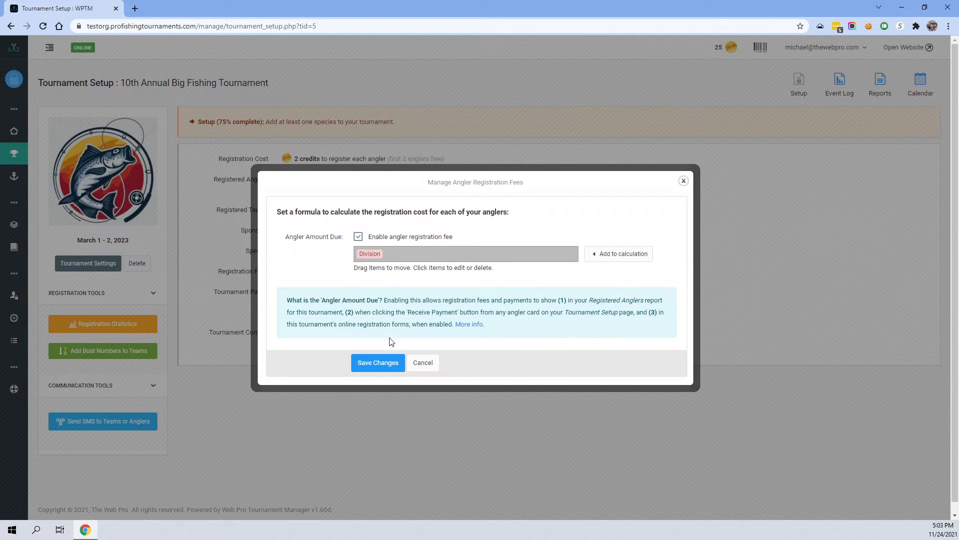
{"action": "left_click", "coordinate": [377, 363]}
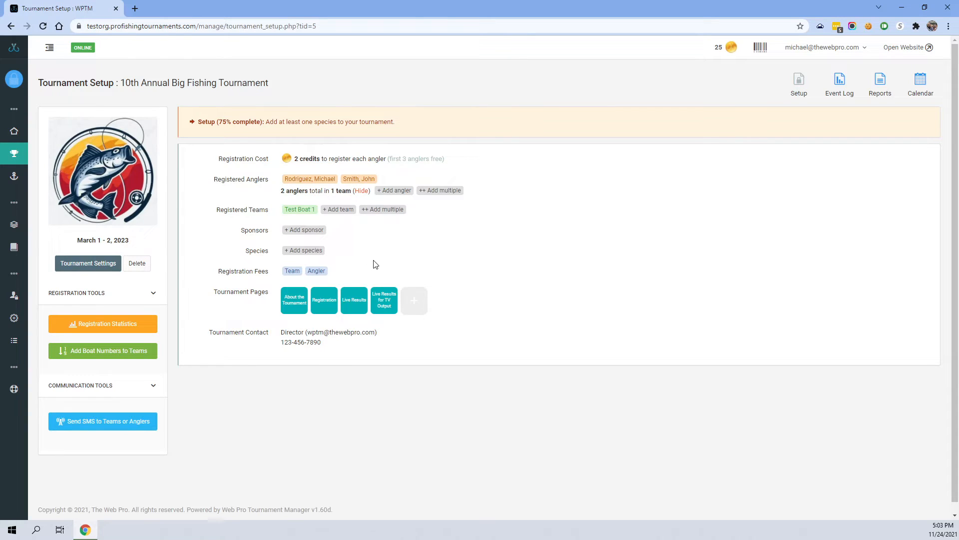
Review the amount due and registration detail of each angler in Test Boat 1's payment form, then cancel the payment
{"action": "left_click", "coordinate": [296, 212]}
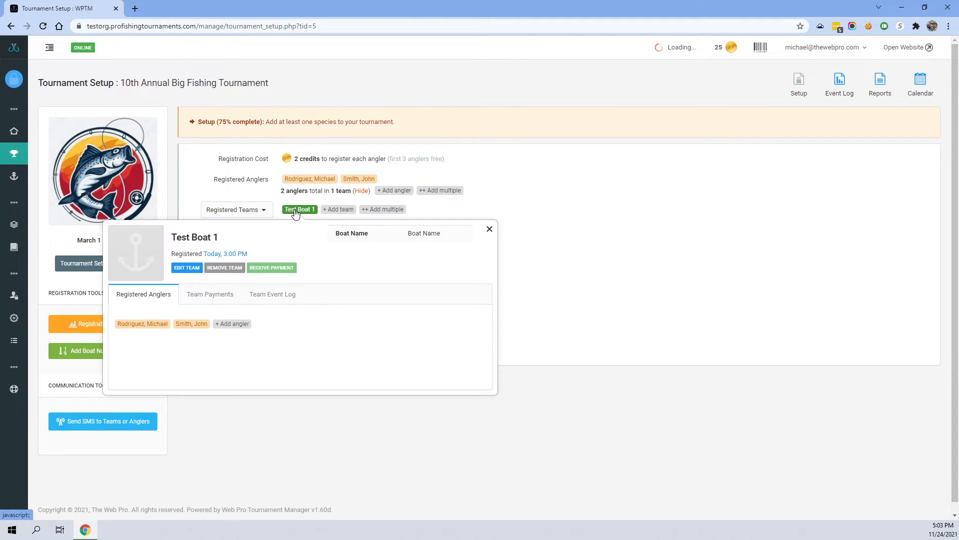
{"action": "left_click", "coordinate": [260, 270]}
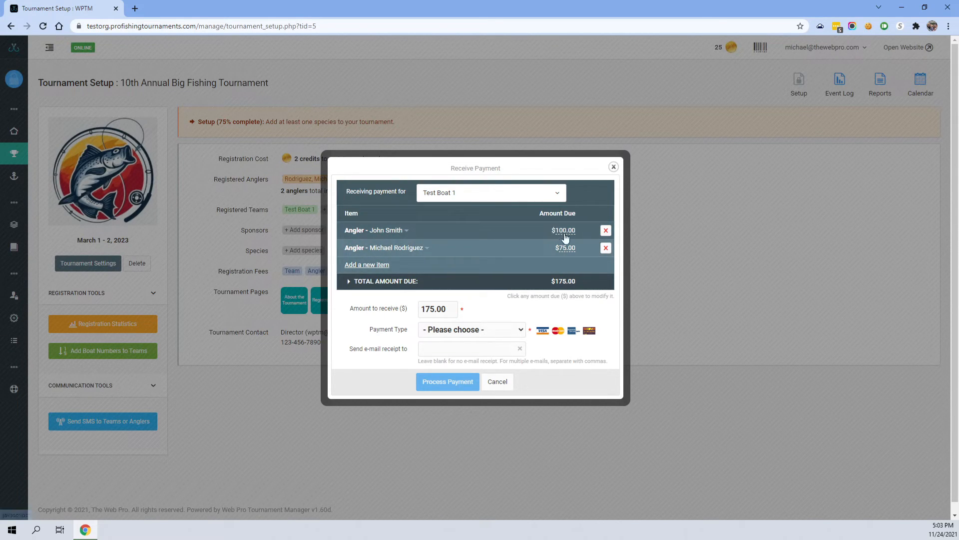
{"action": "left_click", "coordinate": [408, 232]}
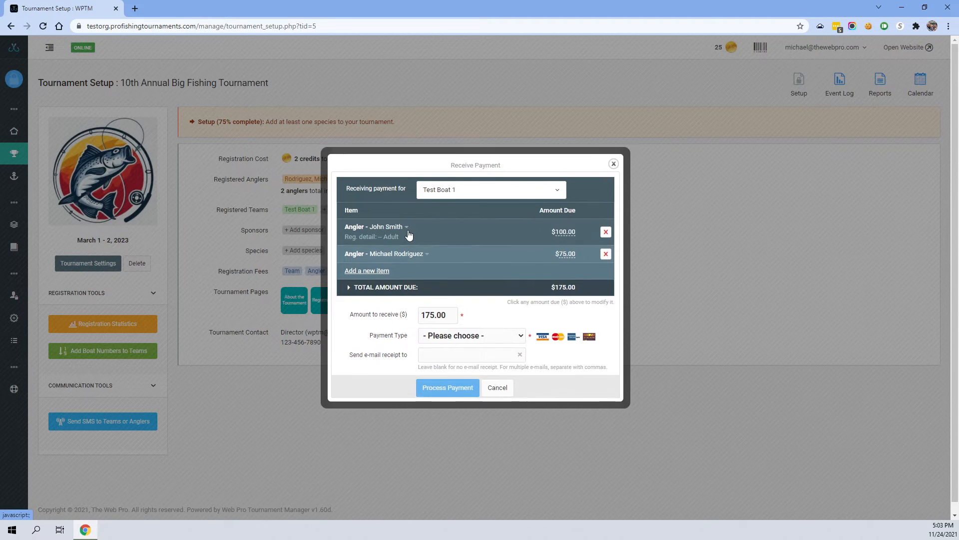
{"action": "left_click", "coordinate": [427, 255]}
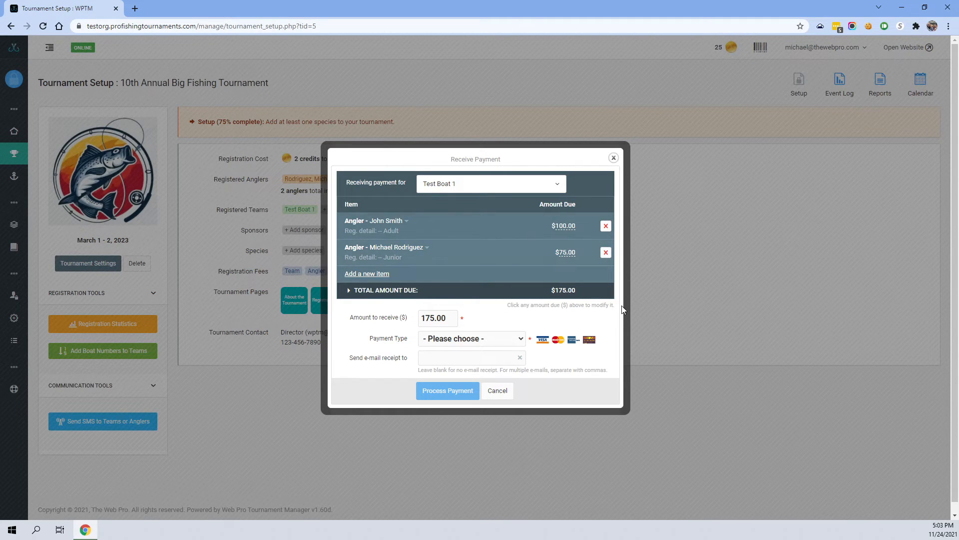
{"action": "left_click", "coordinate": [497, 390]}
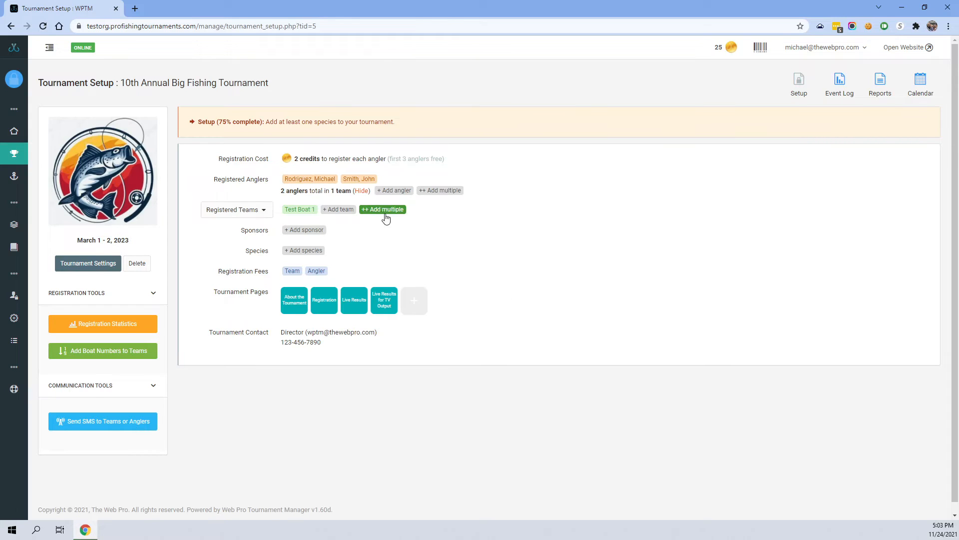
Assign team Test Boat 1 to the Local division, save the team and check its card
{"action": "left_click", "coordinate": [305, 210]}
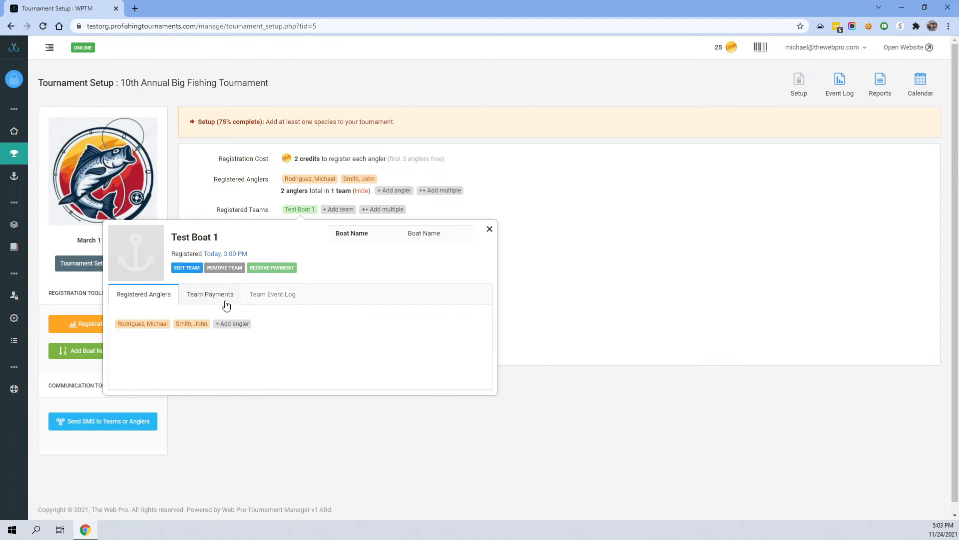
{"action": "left_click", "coordinate": [187, 268]}
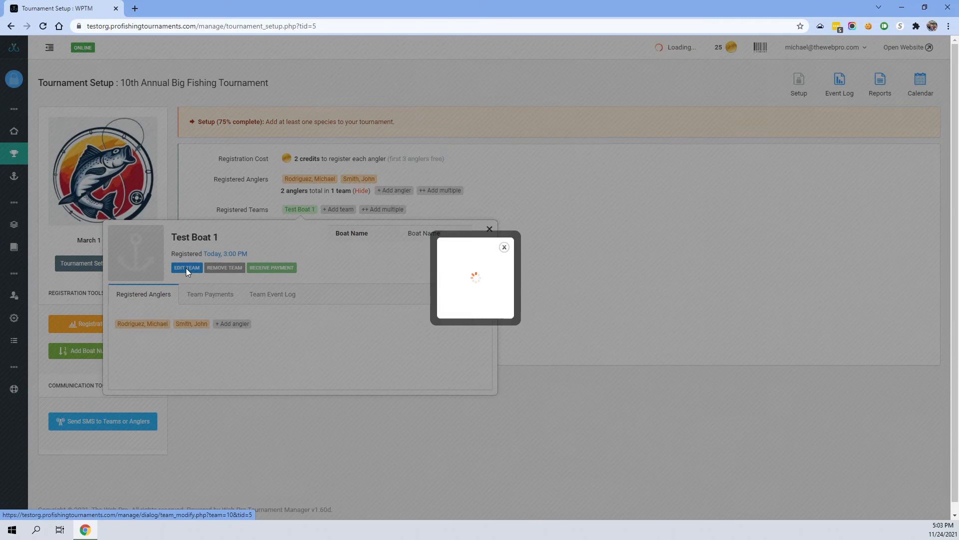
{"action": "left_click", "coordinate": [375, 212]}
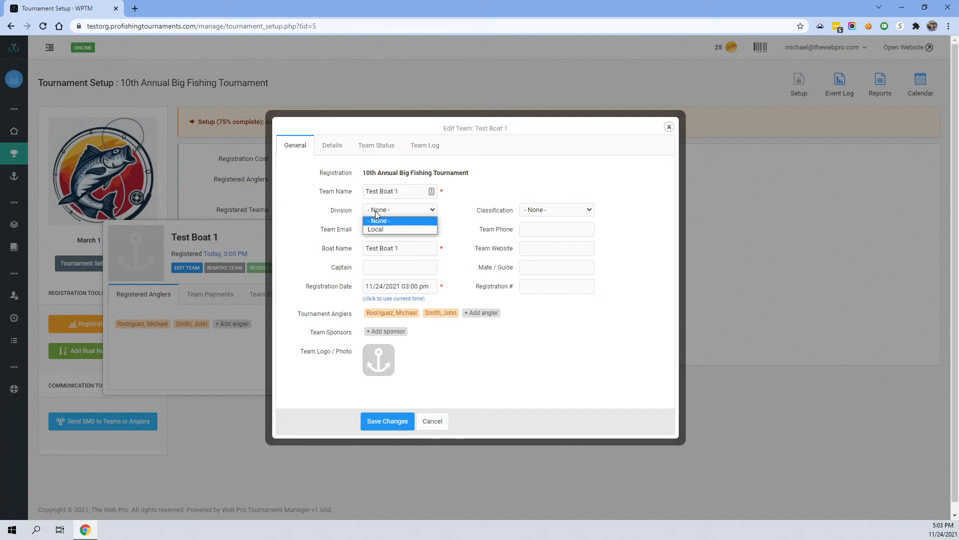
{"action": "left_click", "coordinate": [377, 226]}
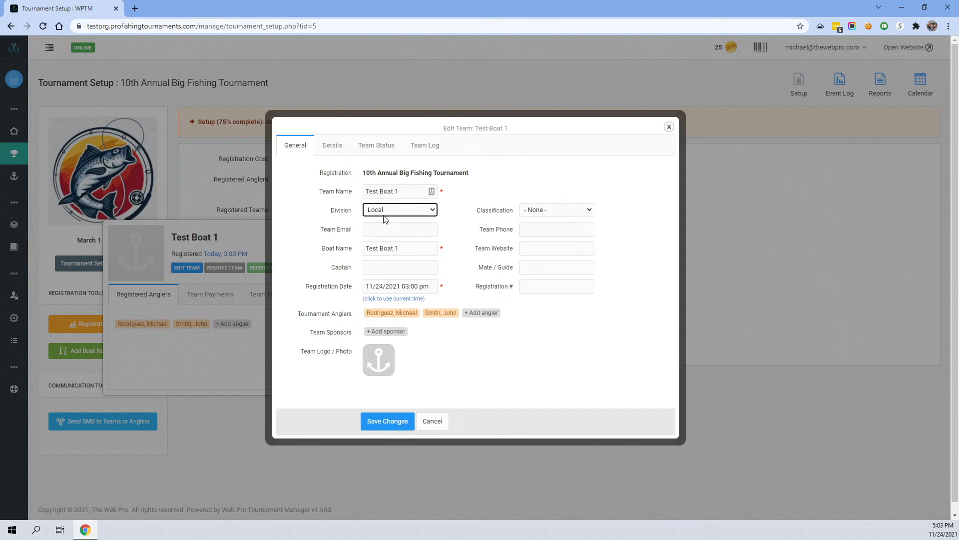
{"action": "left_click", "coordinate": [400, 422]}
{"action": "left_click", "coordinate": [489, 229]}
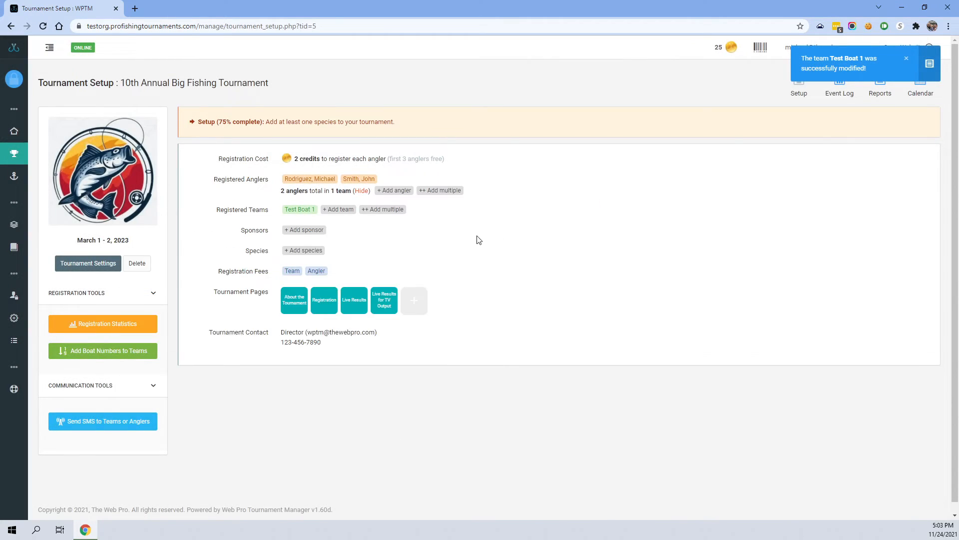
{"action": "left_click", "coordinate": [301, 209]}
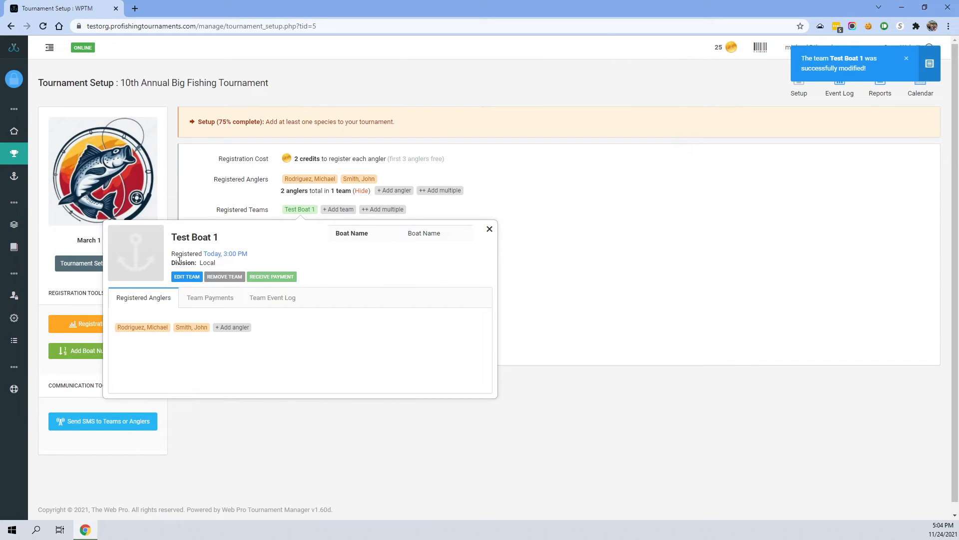
{"action": "left_click", "coordinate": [489, 229]}
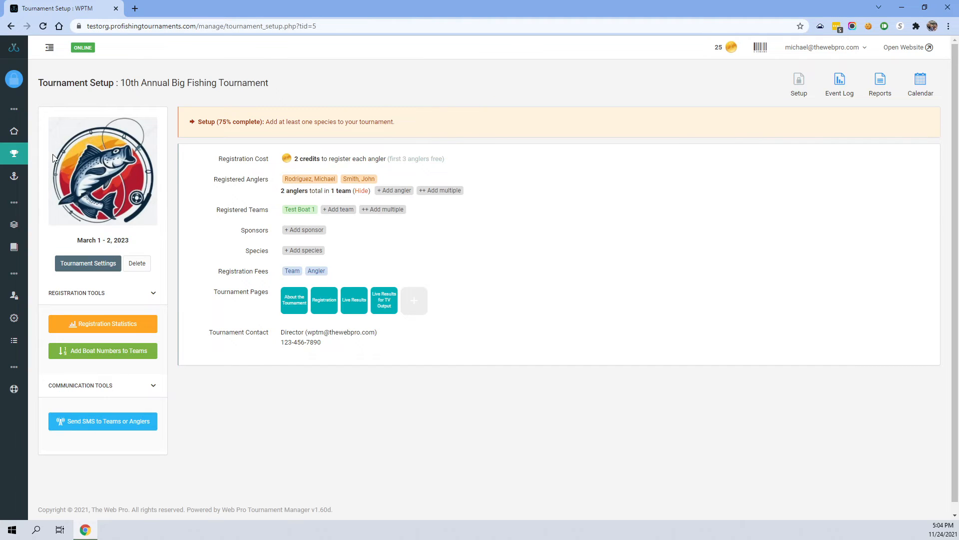
Rename the Local team division to In-state and save the change
{"action": "mouse_move", "coordinate": [14, 158]}
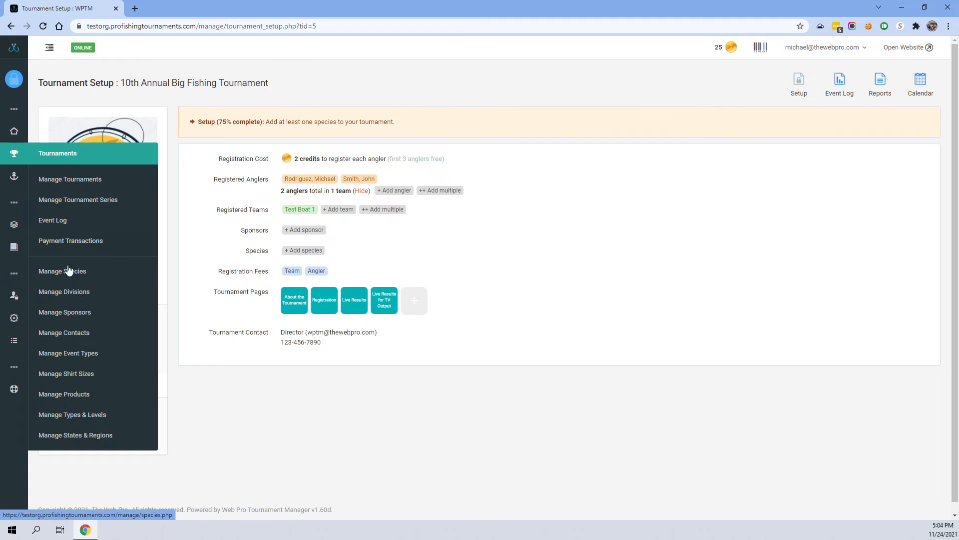
{"action": "left_click", "coordinate": [65, 293]}
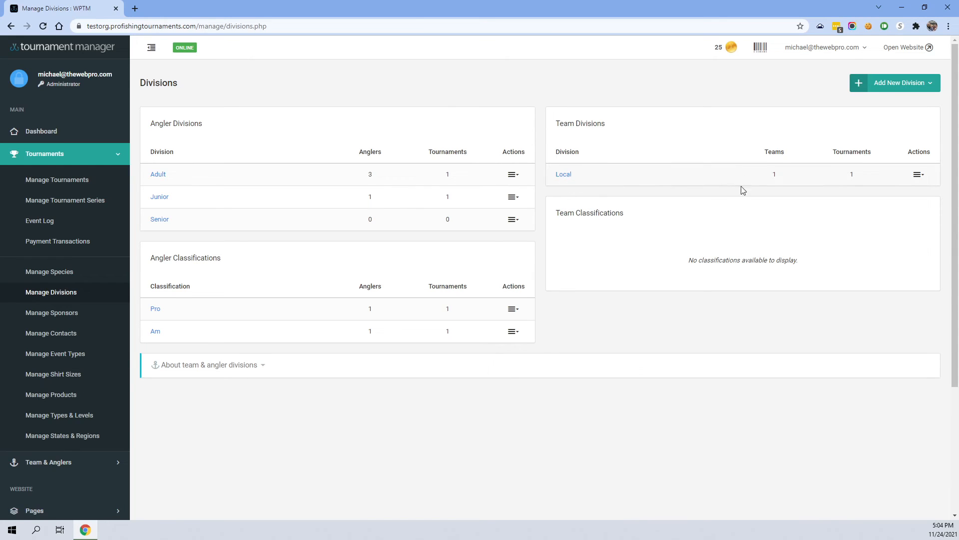
{"action": "left_click", "coordinate": [564, 174]}
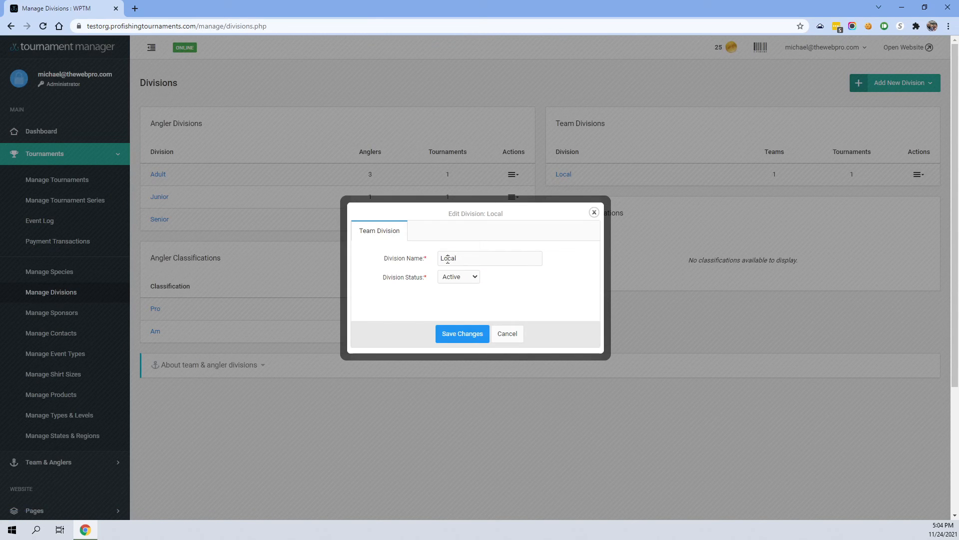
{"action": "double_click", "coordinate": [448, 258]}
{"action": "type", "text": "In-state"}
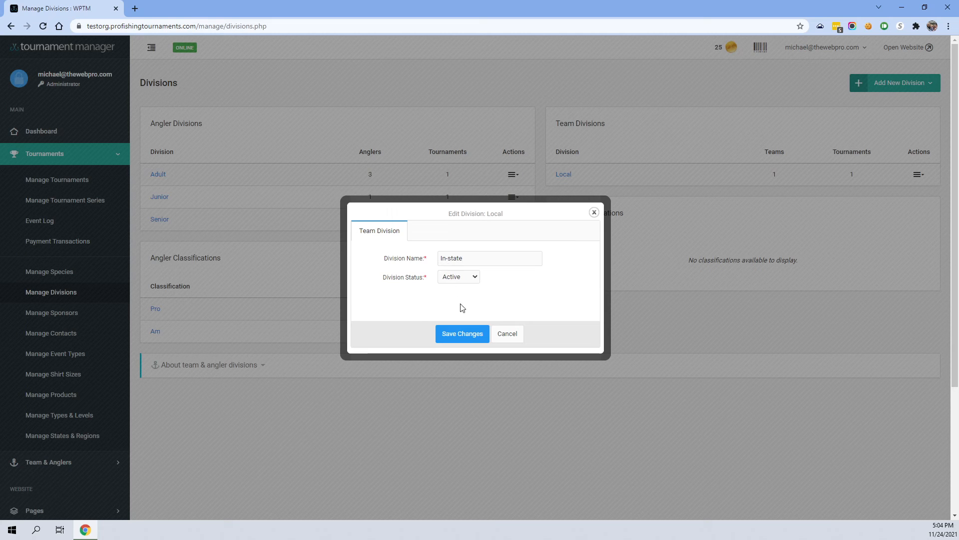
{"action": "left_click", "coordinate": [468, 338]}
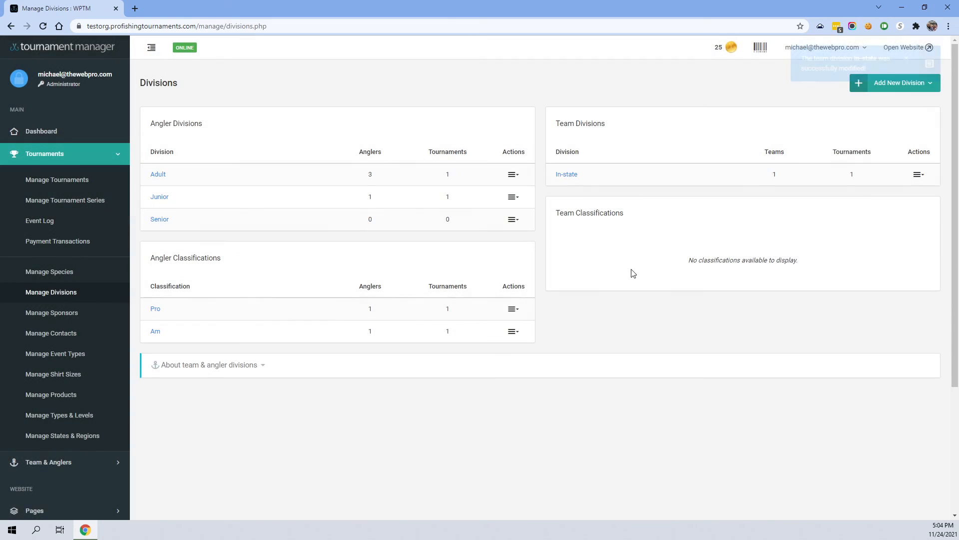
Add a new active team division named Out-of-state
{"action": "left_click", "coordinate": [916, 90]}
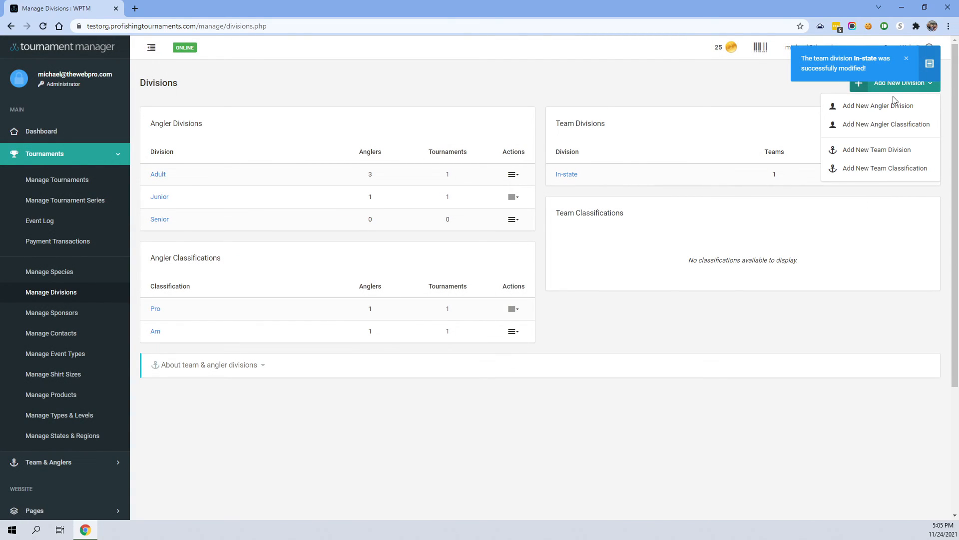
{"action": "left_click", "coordinate": [861, 153]}
{"action": "type", "text": "Ou"}
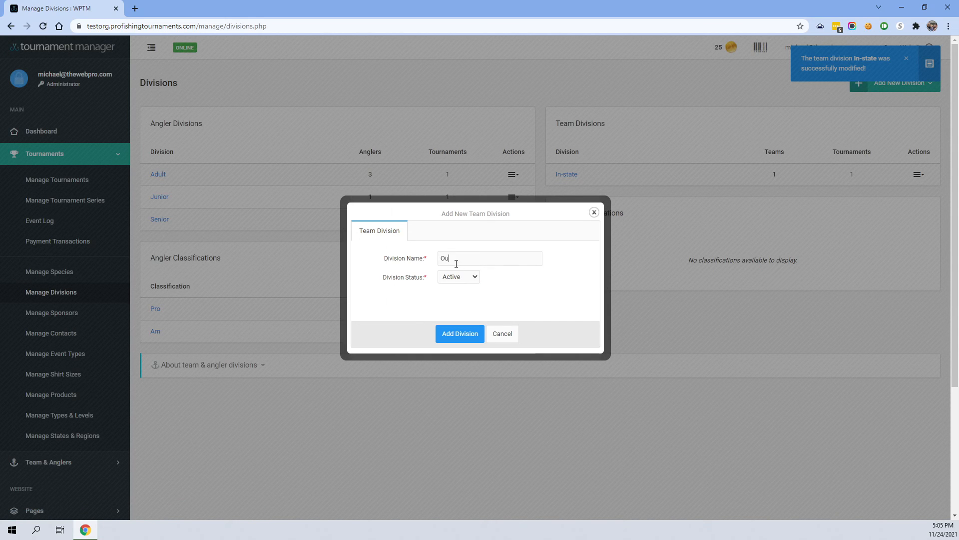
{"action": "type", "text": "t-o"}
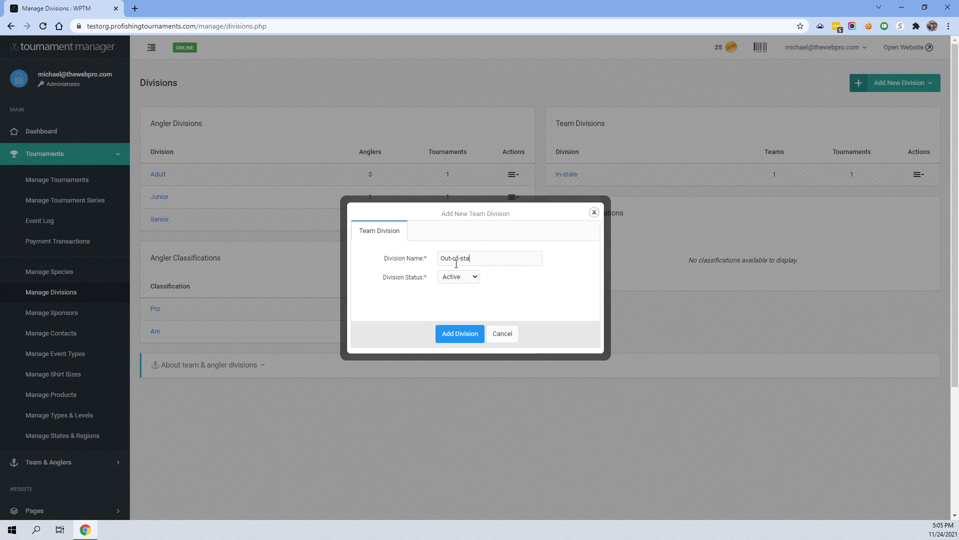
{"action": "type", "text": "f-state"}
{"action": "left_click", "coordinate": [460, 335]}
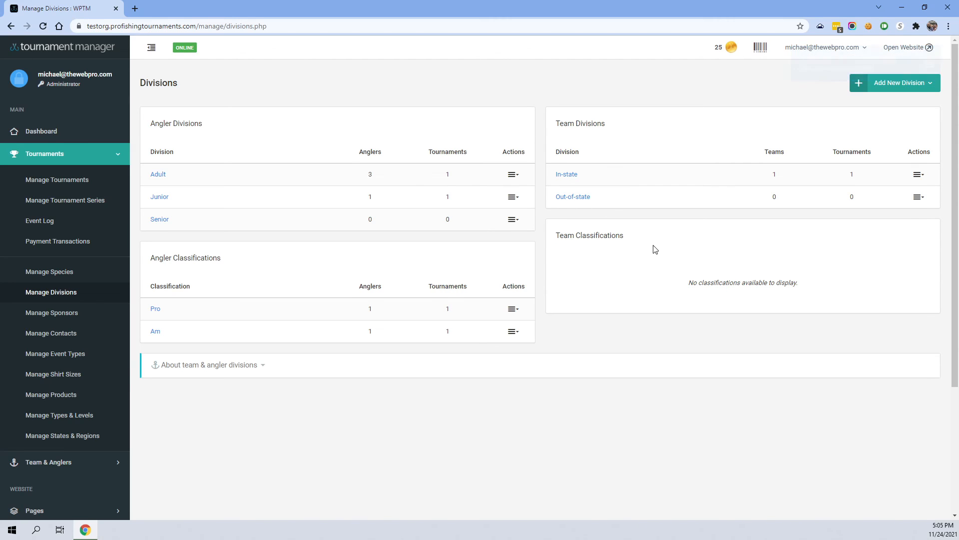
Enable the Out-of-state team division in the 10th Annual Big Fishing Tournament's settings and save the changes
{"action": "left_click", "coordinate": [61, 181]}
{"action": "left_click", "coordinate": [236, 185]}
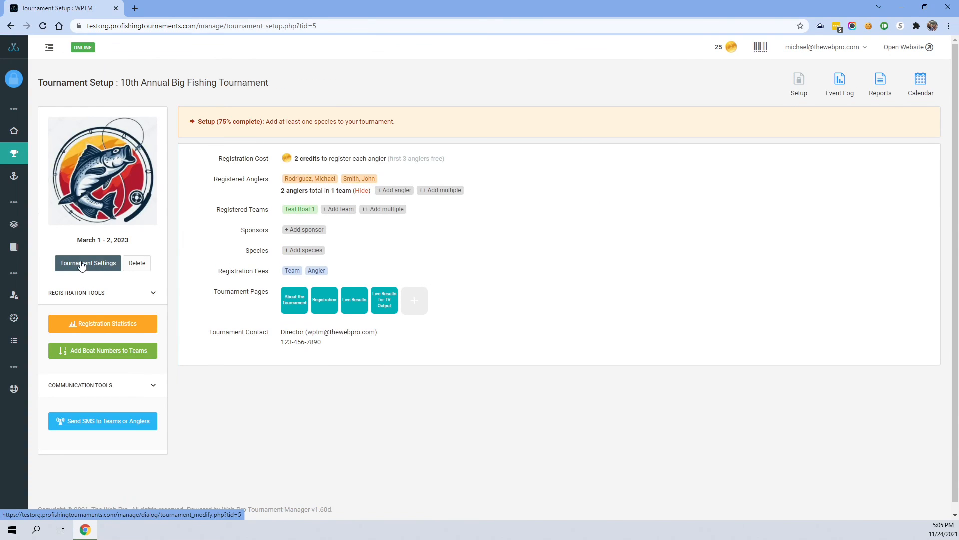
{"action": "left_click", "coordinate": [83, 264]}
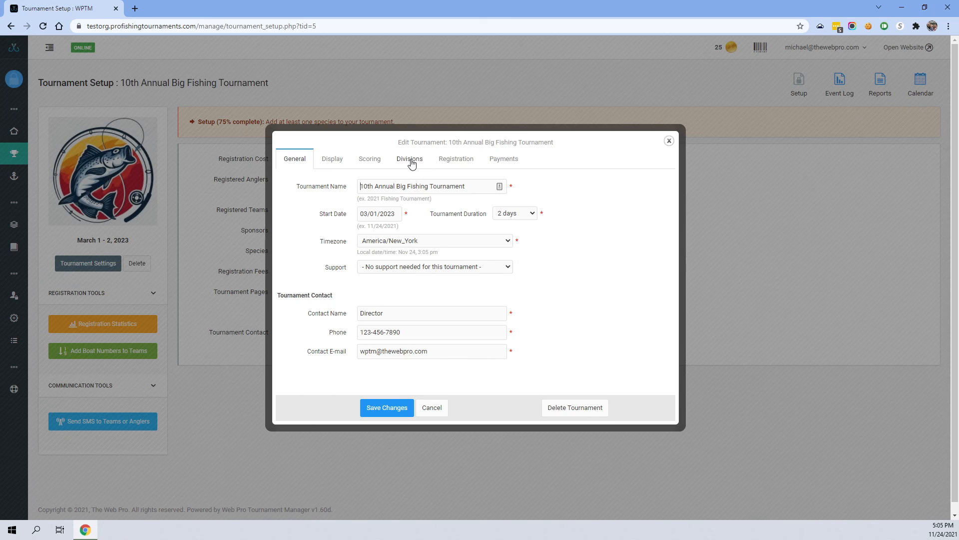
{"action": "left_click", "coordinate": [409, 160]}
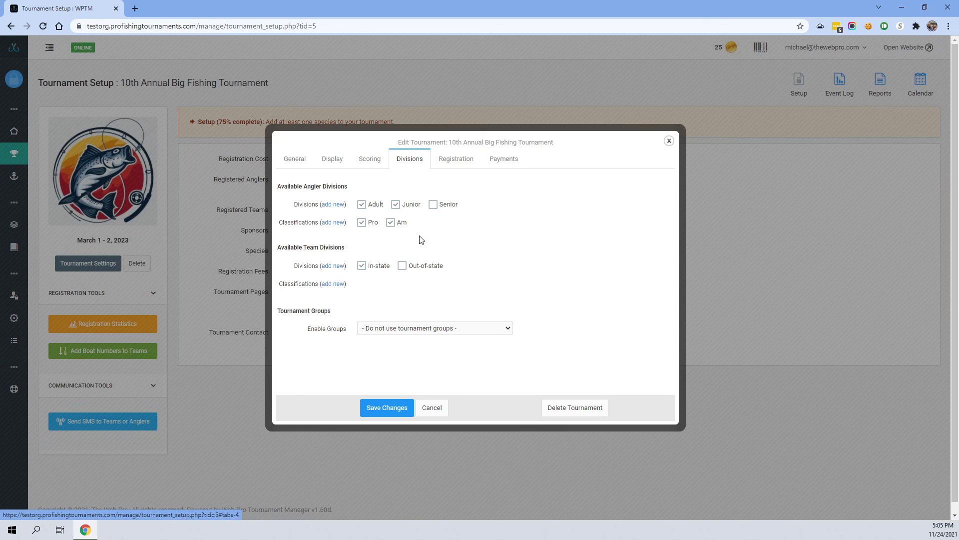
{"action": "left_click", "coordinate": [402, 270]}
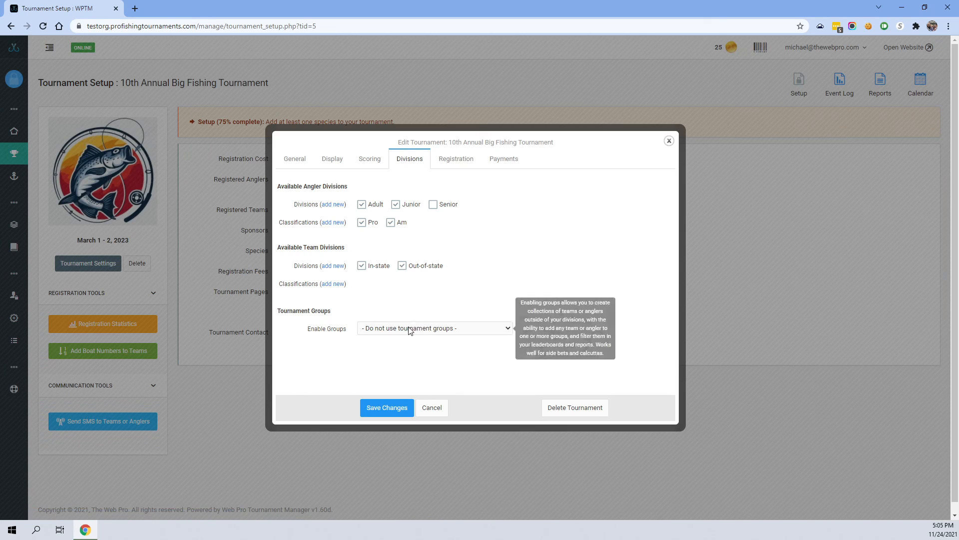
{"action": "left_click", "coordinate": [388, 408]}
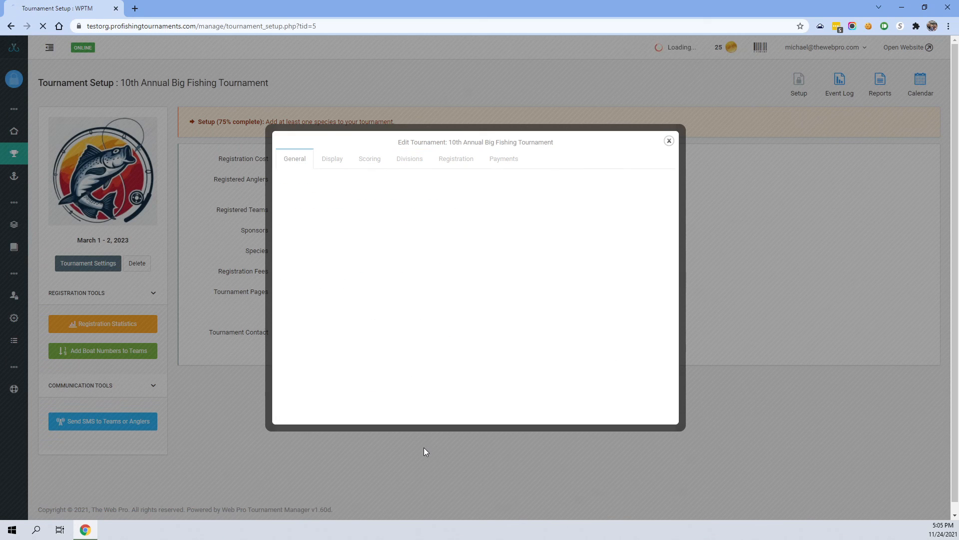